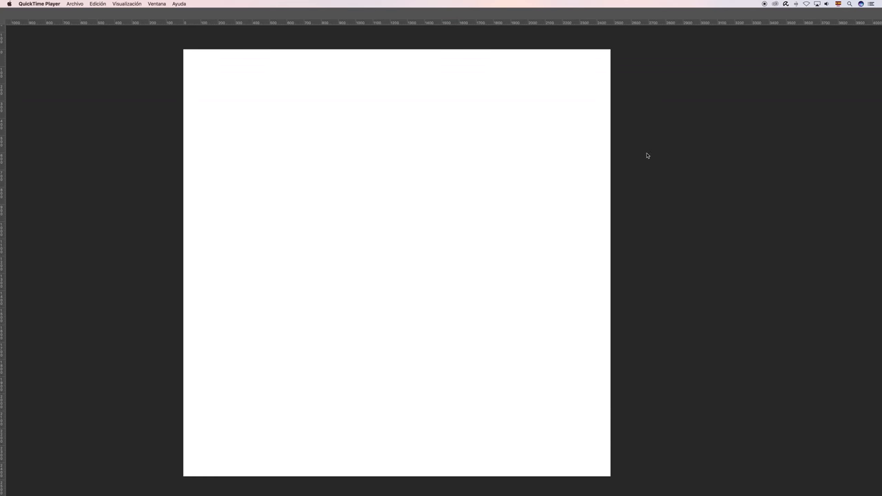
# - Bring Photoshop's blank 2480 × 2480 px document forward and settle the Properties panel
pyautogui.click(641, 182)
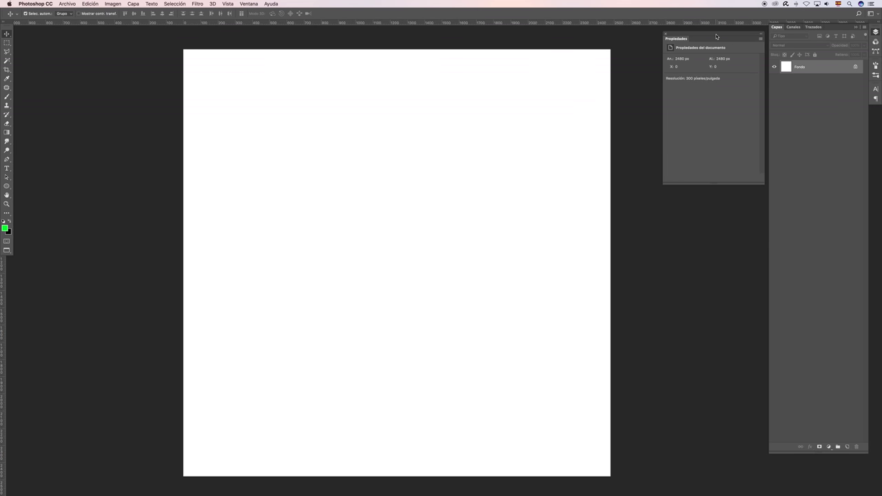
pyautogui.moveTo(715, 34); pyautogui.dragTo(719, 30)
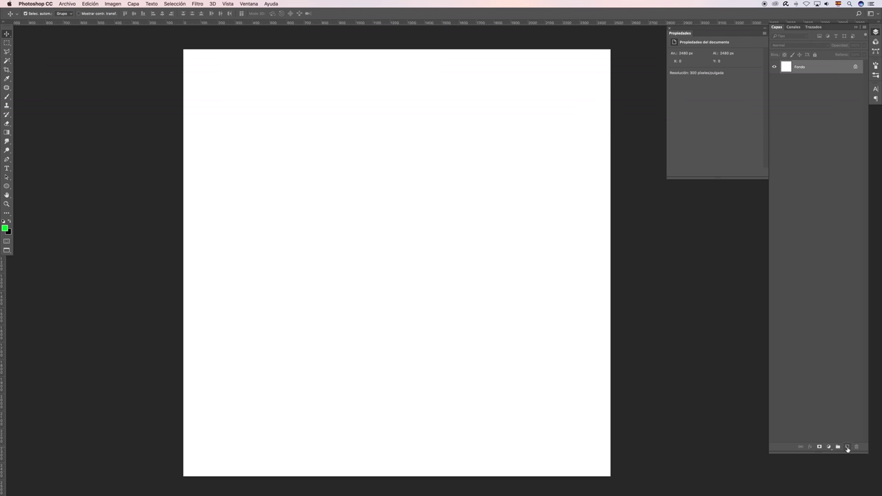
# - Replace the Fondo background with transparent Capa 1 and brush green strokes across its top
pyautogui.click(845, 447)
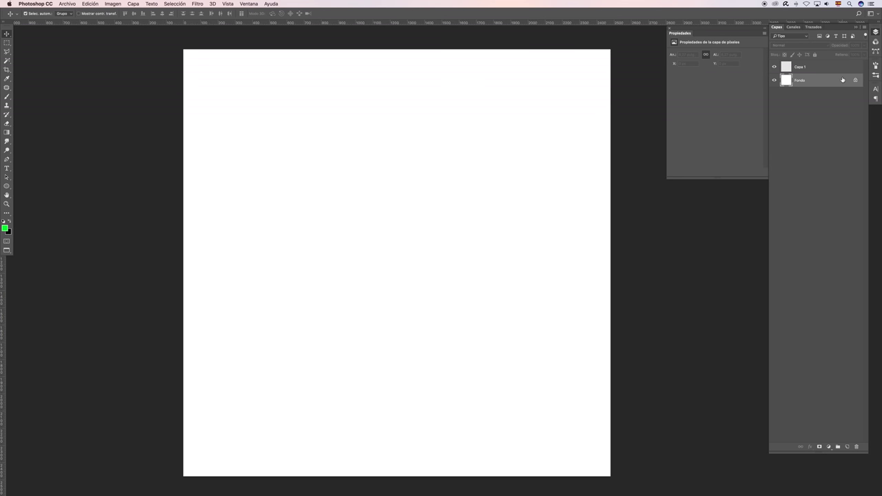
pyautogui.press('BackSpace')
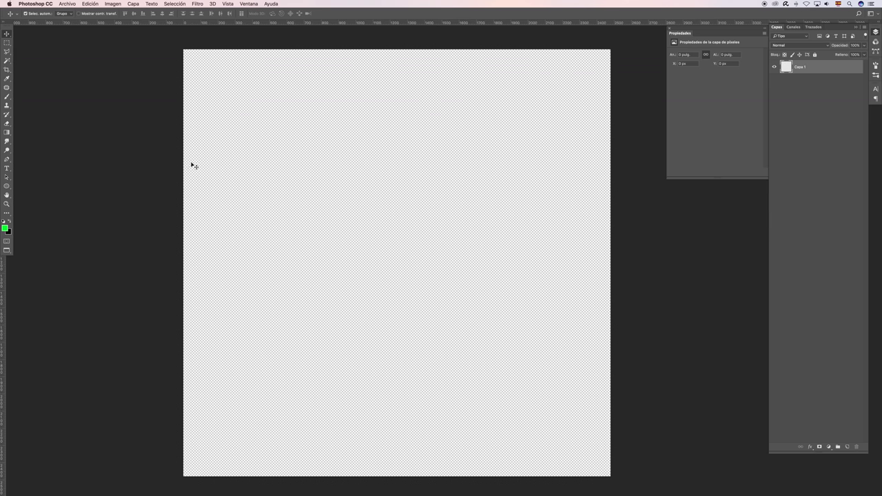
pyautogui.click(6, 98)
pyautogui.moveTo(232, 73)
pyautogui.mouseDown()
pyautogui.moveTo(206, 69)
pyautogui.moveTo(197, 167)
pyautogui.moveTo(313, 65)
pyautogui.moveTo(606, 76)
pyautogui.moveTo(315, 118)
pyautogui.moveTo(292, 167)
pyautogui.moveTo(660, 139)
pyautogui.moveTo(252, 227)
pyautogui.moveTo(574, 213)
pyautogui.moveTo(212, 334)
pyautogui.moveTo(606, 265)
pyautogui.mouseUp()
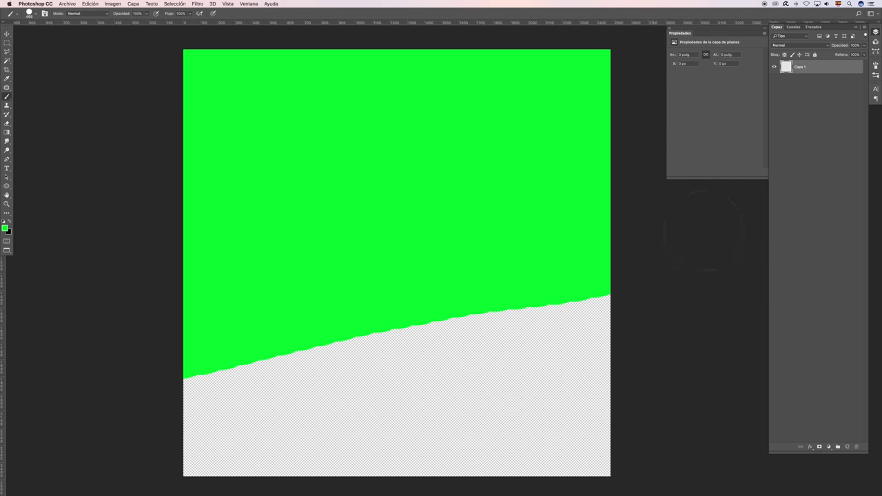
pyautogui.click(90, 4)
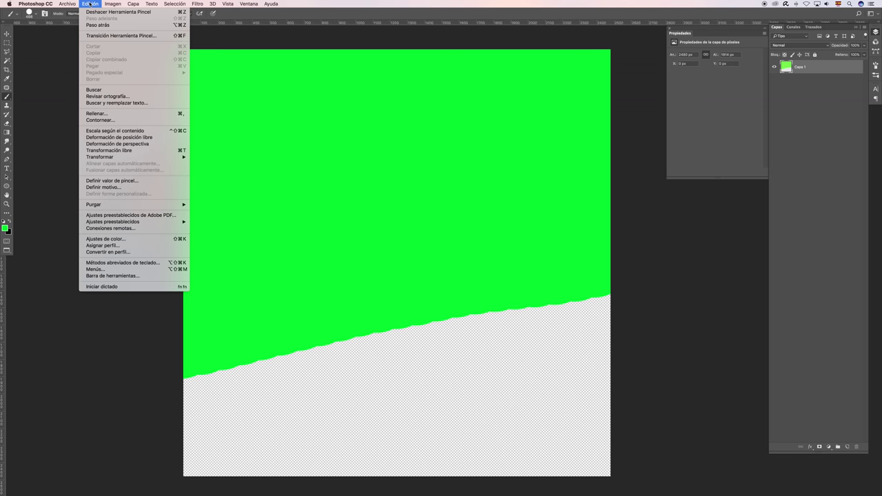
# - Fill all of Capa 1 with the green foreground colour using Edición > Rellenar
pyautogui.click(172, 114)
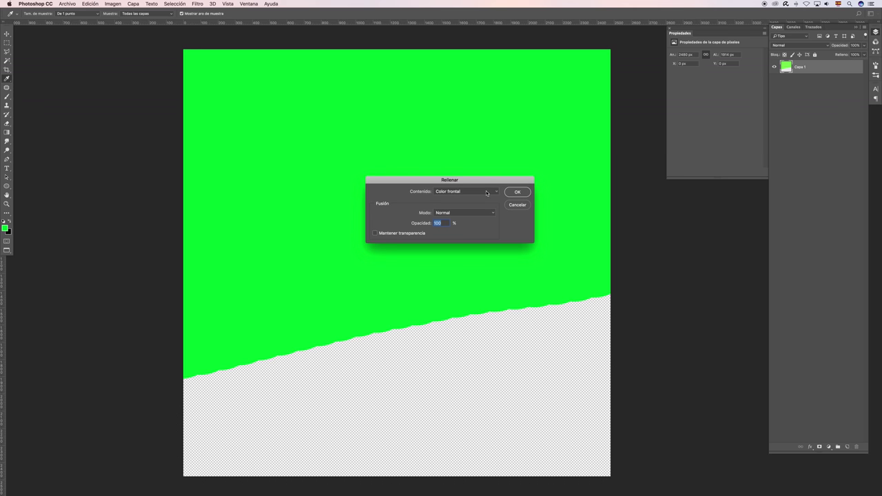
pyautogui.click(488, 193)
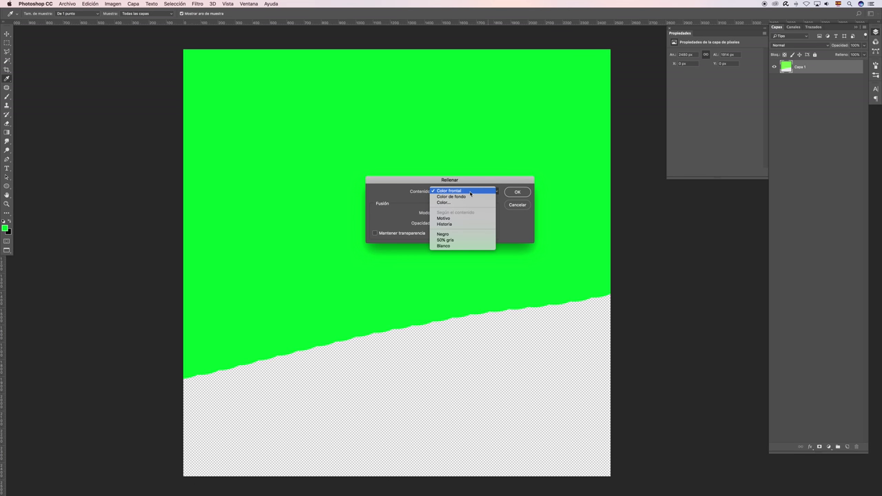
pyautogui.click(462, 191)
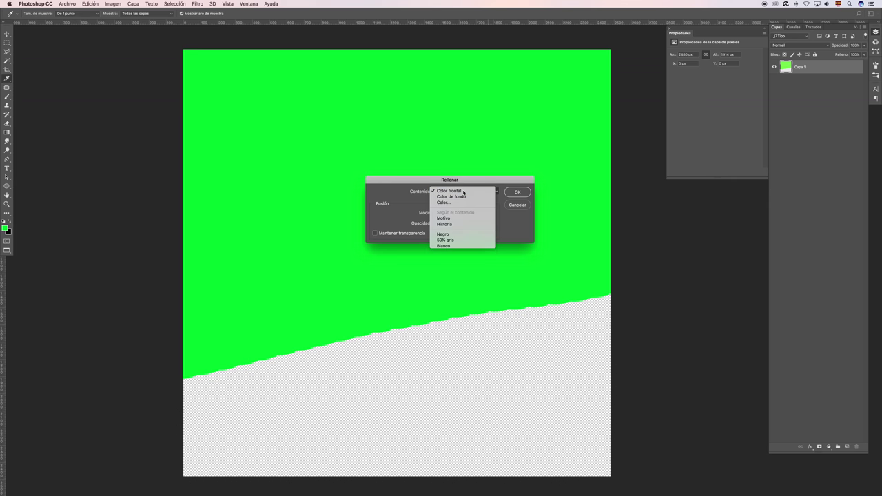
pyautogui.click(524, 191)
pyautogui.press('b')
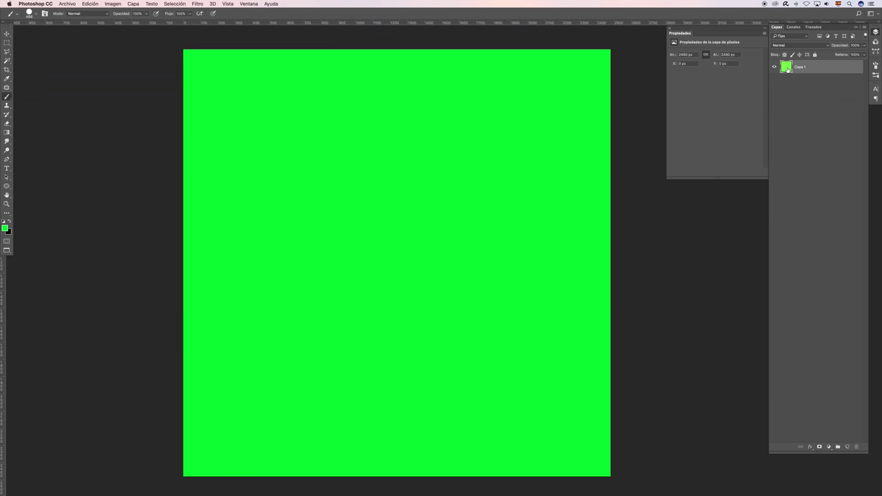
# - Duplicate Capa 1 as Capa 1 copia and invert the copy to magenta
pyautogui.rightClick(836, 69)
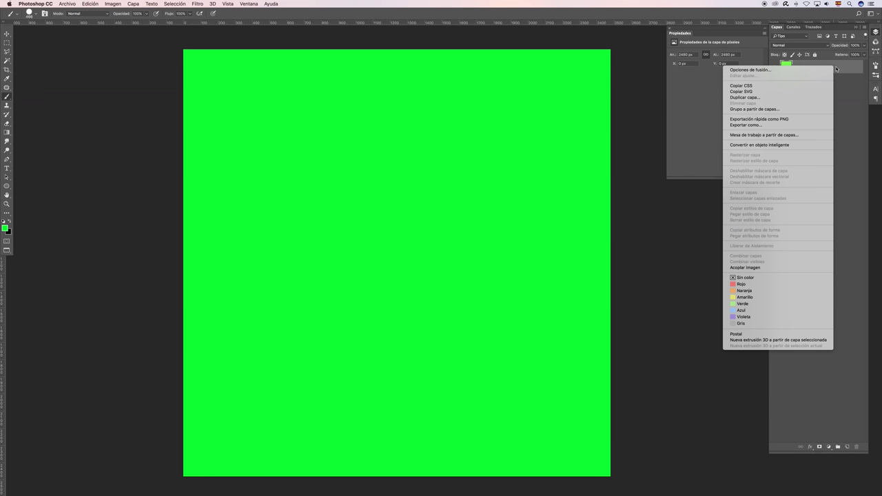
pyautogui.click(794, 99)
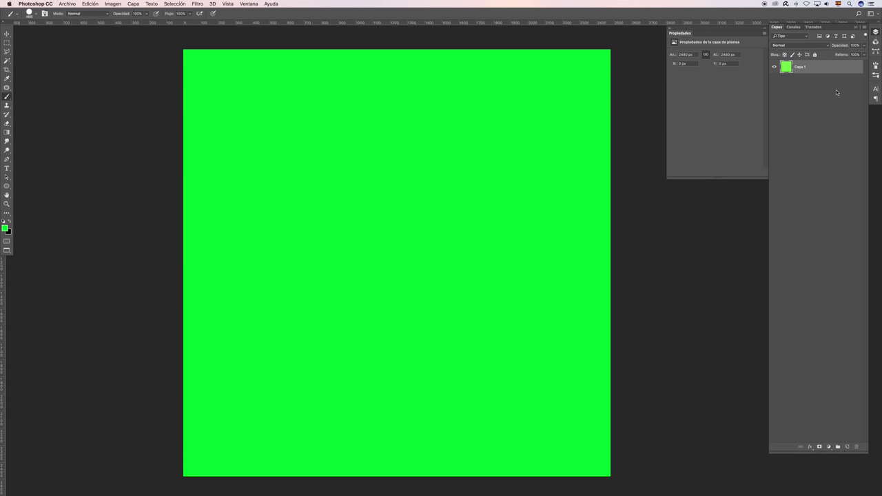
pyautogui.press('super+j')
pyautogui.press('super+i')
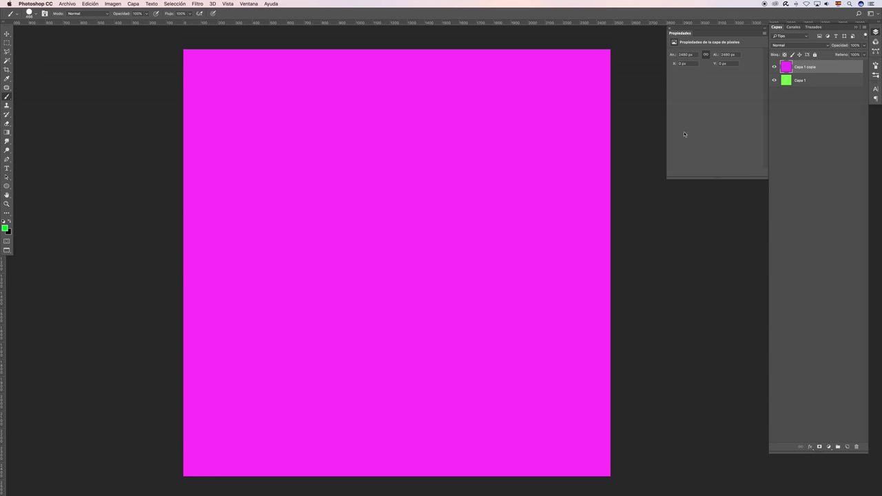
# - Offset the magenta and green layers so green strips show along the top and right
pyautogui.press('v')
pyautogui.moveTo(531, 159); pyautogui.dragTo(489, 198)
pyautogui.moveTo(597, 81)
pyautogui.mouseDown()
pyautogui.moveTo(583, 90)
pyautogui.moveTo(607, 67)
pyautogui.mouseUp()
pyautogui.moveTo(557, 104)
pyautogui.mouseDown()
pyautogui.moveTo(584, 73)
pyautogui.moveTo(576, 85)
pyautogui.mouseUp()
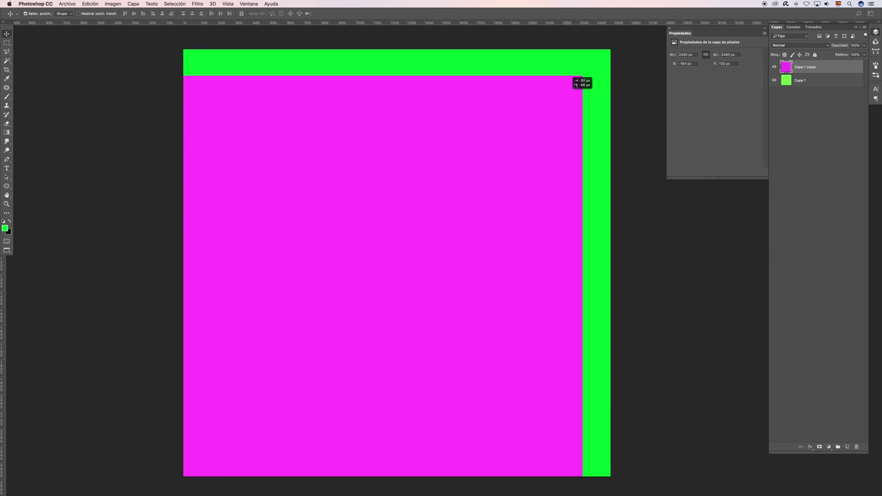
pyautogui.moveTo(607, 55); pyautogui.dragTo(629, 57)
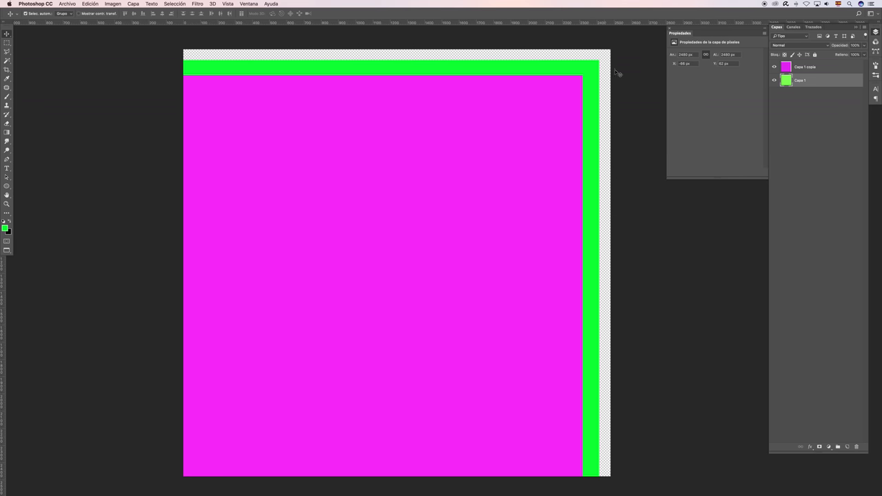
pyautogui.keyDown('shift'); pyautogui.click(800, 67); pyautogui.keyUp('shift')
pyautogui.press('super+t')
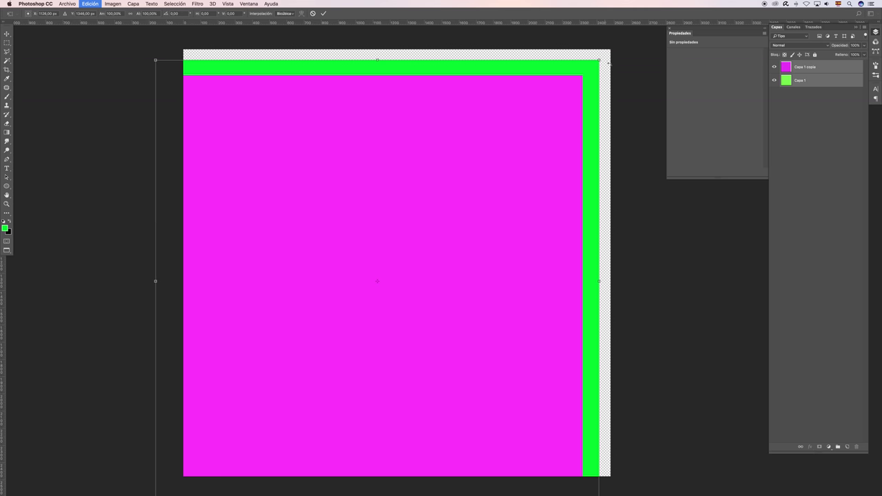
# - Scale both squares down together and commit the transform
pyautogui.moveTo(601, 59); pyautogui.dragTo(507, 151)
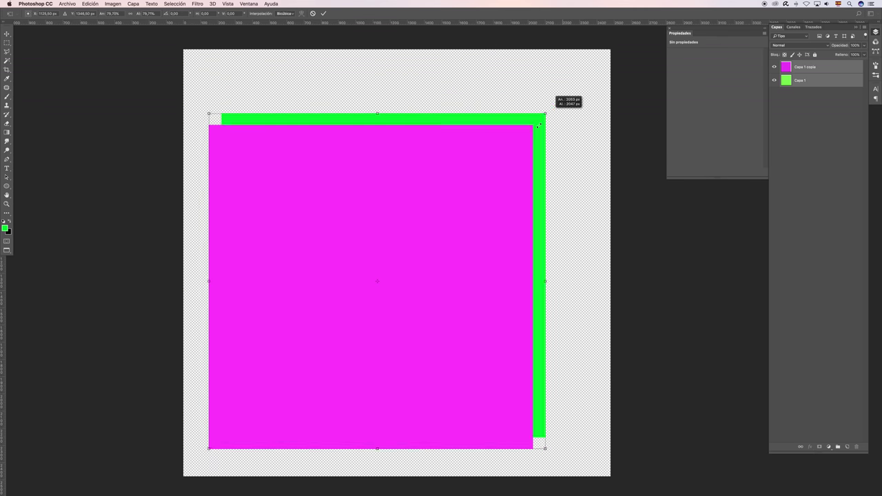
pyautogui.moveTo(477, 201); pyautogui.dragTo(510, 148)
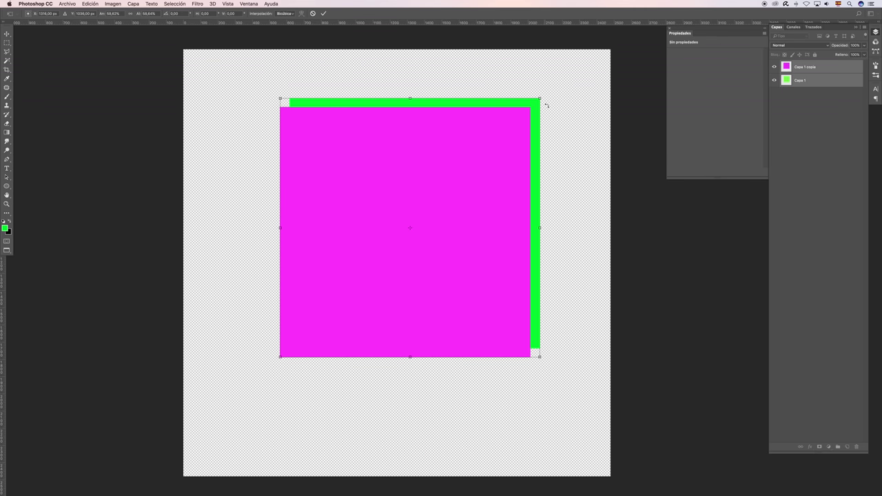
pyautogui.moveTo(540, 98); pyautogui.dragTo(535, 102)
pyautogui.press('Return')
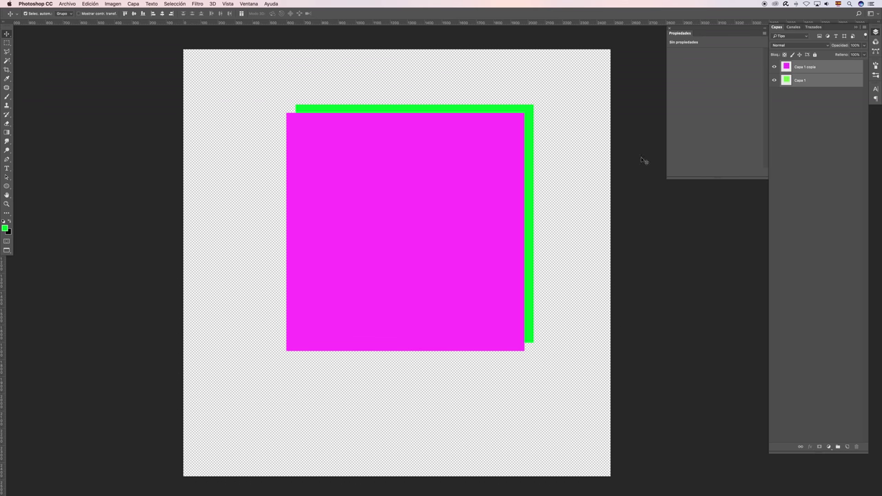
# - Move the magenta square left-down and stack Capa 1 copia below green Capa 1
pyautogui.click(775, 162)
pyautogui.click(463, 213)
pyautogui.moveTo(463, 213); pyautogui.dragTo(397, 260)
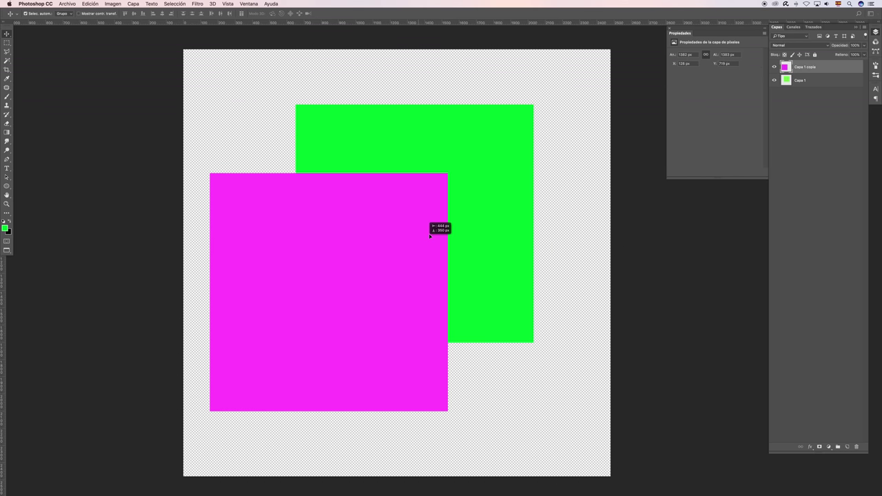
pyautogui.moveTo(507, 186); pyautogui.dragTo(519, 168)
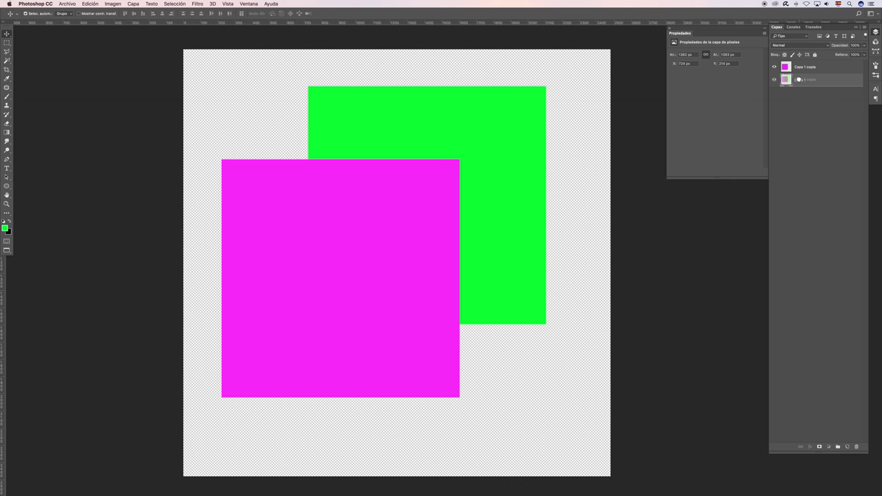
pyautogui.moveTo(798, 67); pyautogui.dragTo(810, 81)
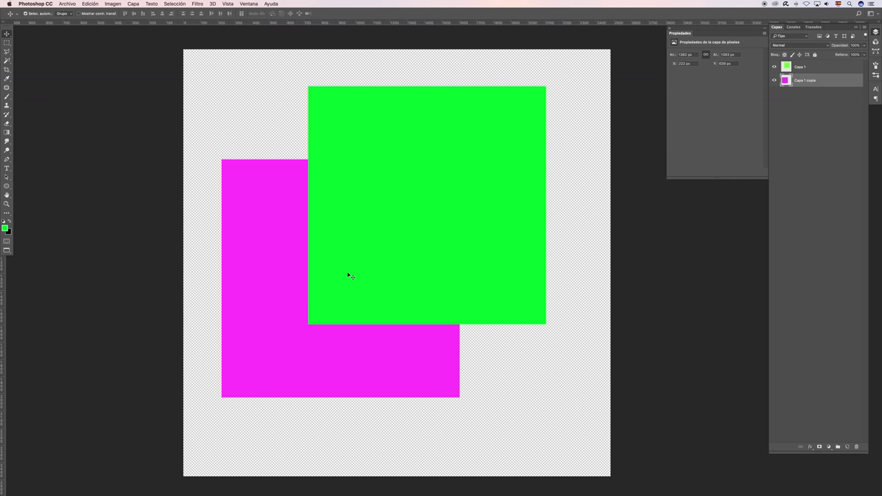
# - Reposition the squares so green overlaps magenta, exposing magenta at left and bottom
pyautogui.moveTo(430, 225); pyautogui.dragTo(338, 330)
pyautogui.moveTo(409, 175); pyautogui.dragTo(477, 132)
pyautogui.moveTo(382, 269)
pyautogui.mouseDown()
pyautogui.moveTo(426, 198)
pyautogui.moveTo(494, 166)
pyautogui.mouseUp()
pyautogui.moveTo(315, 261); pyautogui.dragTo(261, 309)
pyautogui.moveTo(475, 167); pyautogui.dragTo(433, 213)
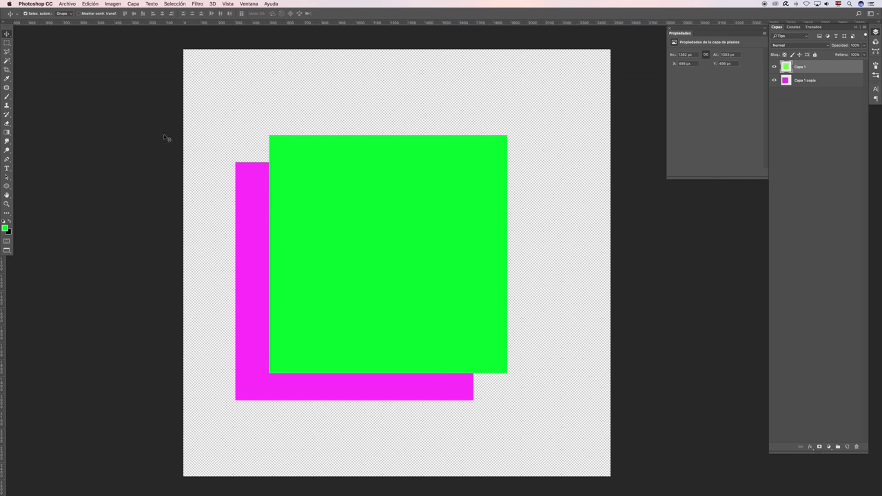
# - Erase trial bands from the green square, then cut diagonal bites with a hard-edged eraser
pyautogui.click(7, 123)
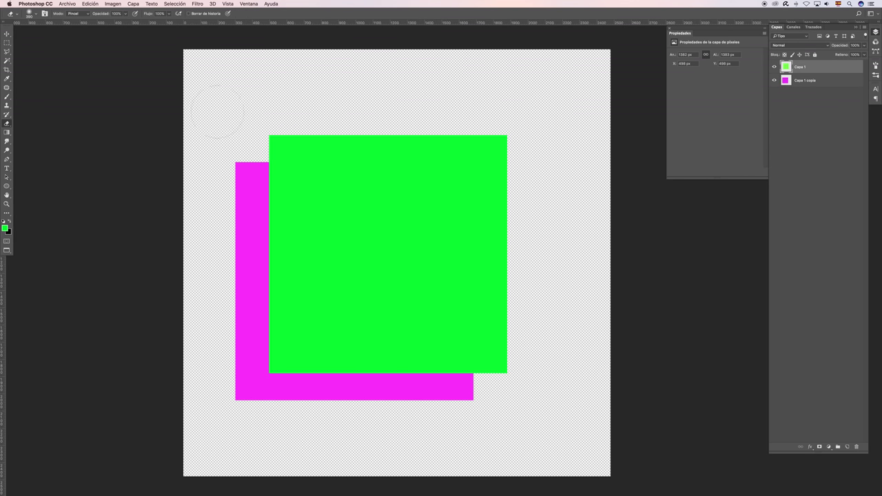
pyautogui.moveTo(514, 138); pyautogui.dragTo(283, 182)
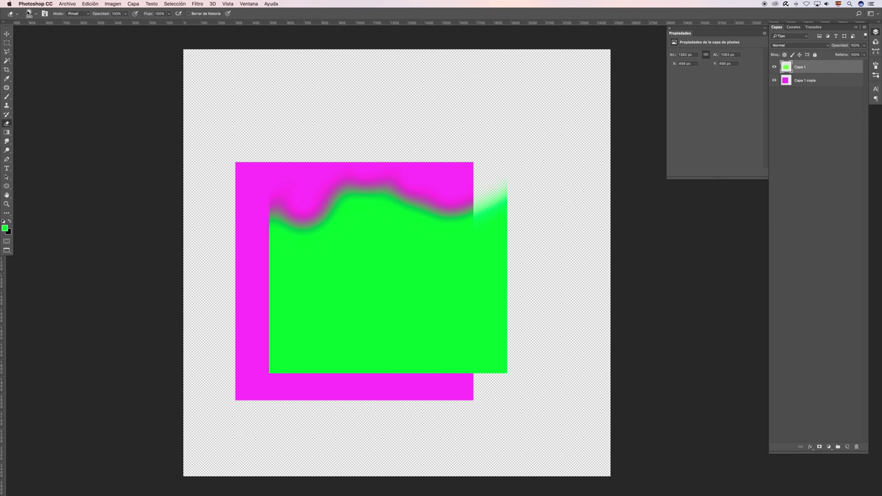
pyautogui.click(36, 13)
pyautogui.moveTo(46, 51); pyautogui.dragTo(84, 50)
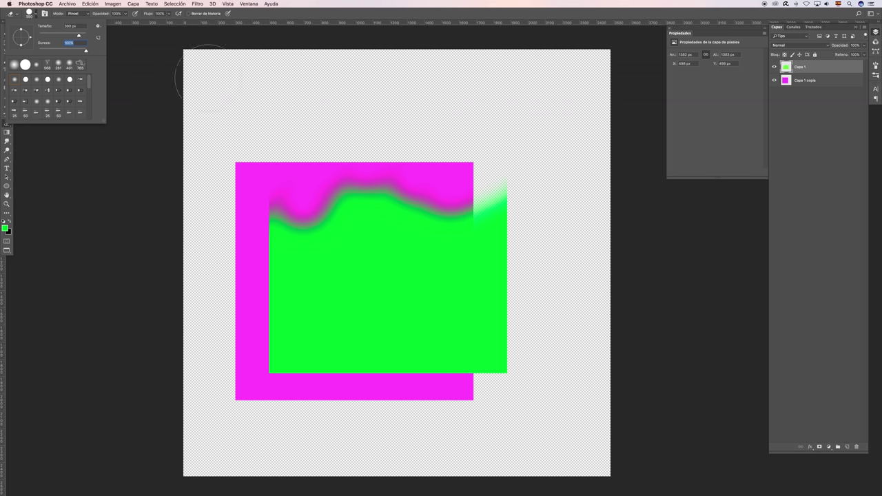
pyautogui.moveTo(236, 255)
pyautogui.mouseDown()
pyautogui.moveTo(424, 178)
pyautogui.moveTo(510, 227)
pyautogui.mouseUp()
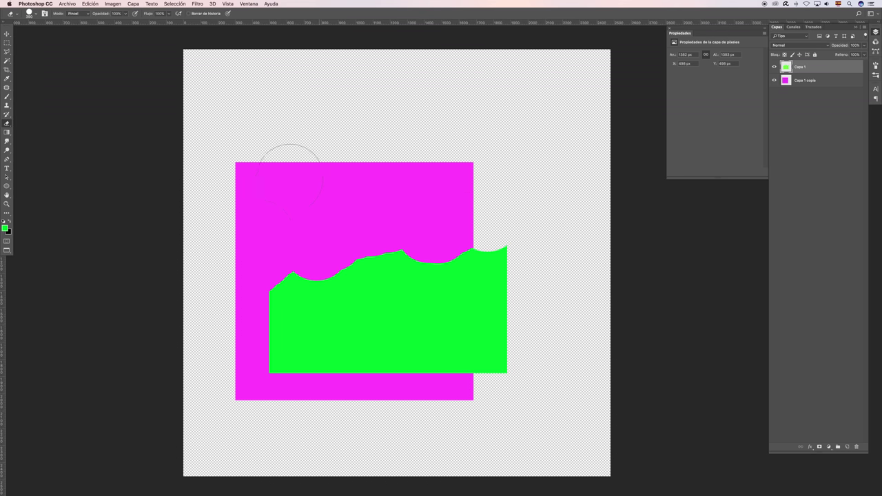
pyautogui.moveTo(282, 303); pyautogui.dragTo(403, 234)
pyautogui.moveTo(272, 372); pyautogui.dragTo(351, 307)
pyautogui.moveTo(323, 376)
pyautogui.mouseDown()
pyautogui.moveTo(487, 207)
pyautogui.moveTo(372, 330)
pyautogui.mouseUp()
# - Soften an edge with a 0% hardness eraser, then undo all erasures to restore the square
pyautogui.click(36, 13)
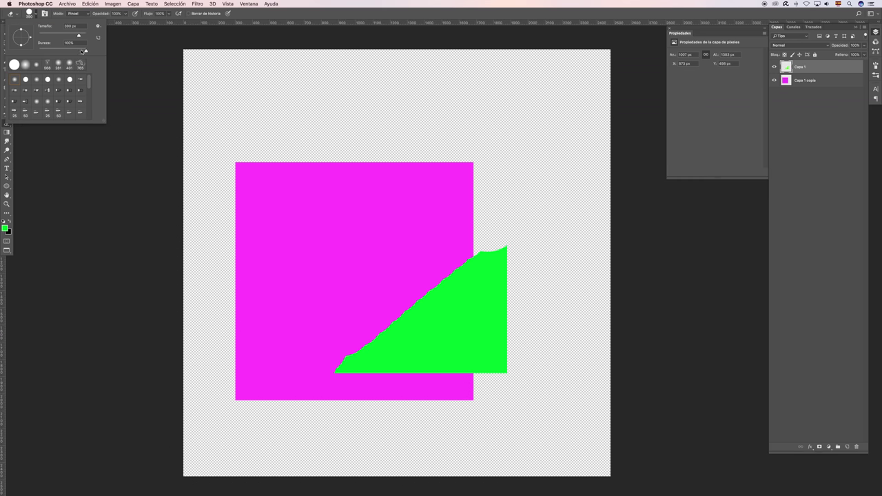
pyautogui.moveTo(86, 51); pyautogui.dragTo(35, 52)
pyautogui.press('Return')
pyautogui.moveTo(483, 210)
pyautogui.mouseDown()
pyautogui.moveTo(285, 407)
pyautogui.moveTo(407, 337)
pyautogui.moveTo(513, 245)
pyautogui.mouseUp()
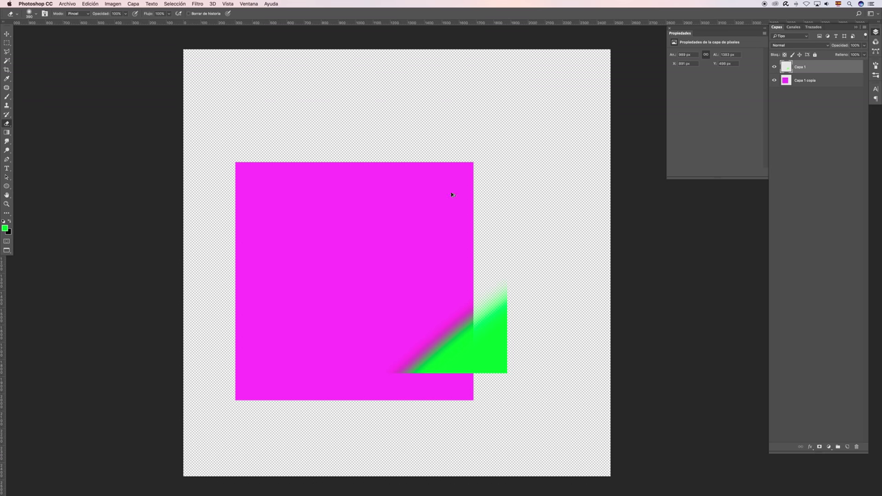
pyautogui.hotkey('ctrl', 'z')
pyautogui.hotkey('ctrl', 'z')
pyautogui.hotkey('ctrl', 'z')
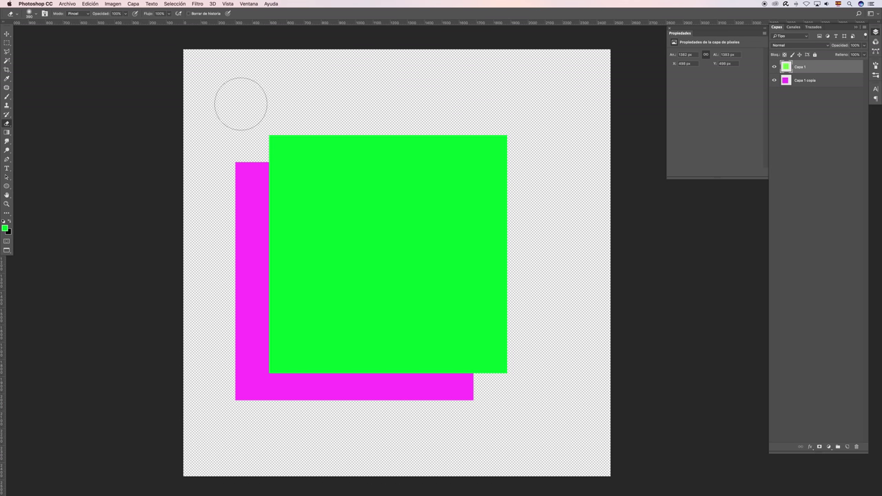
# - Glance at the Edición menu, pick the Move tool, and switch to another application
pyautogui.click(94, 4)
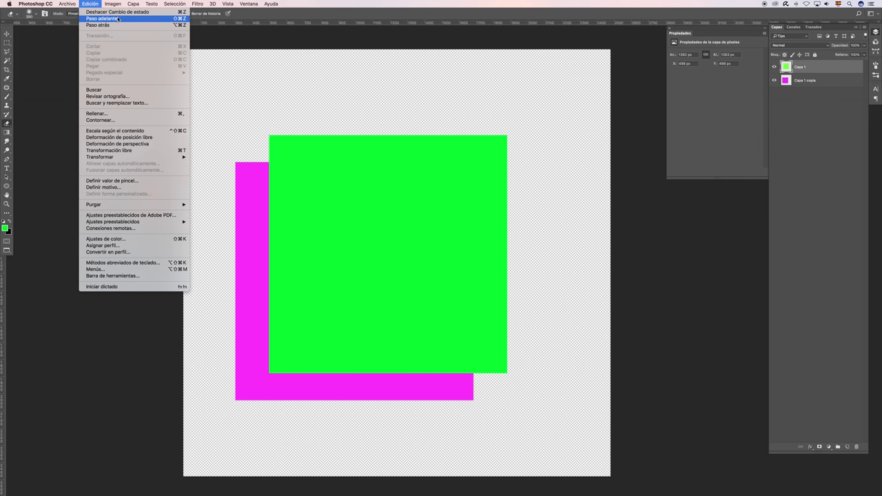
pyautogui.click(372, 102)
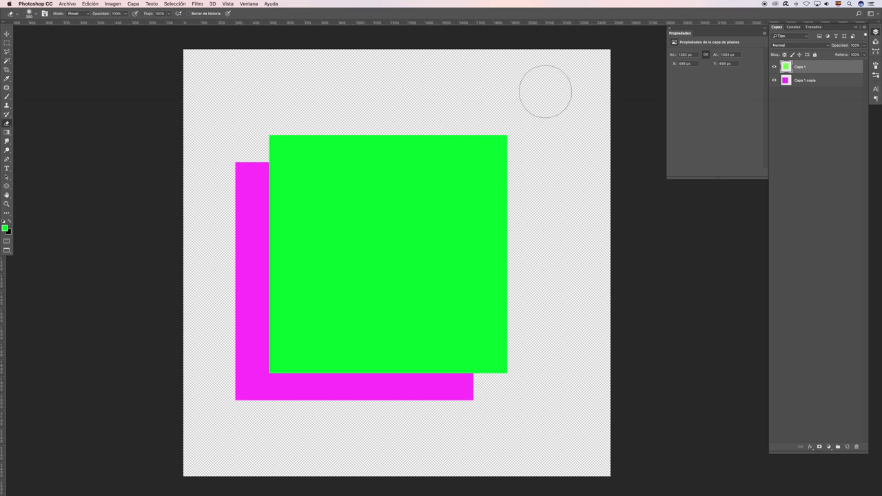
pyautogui.press('v')
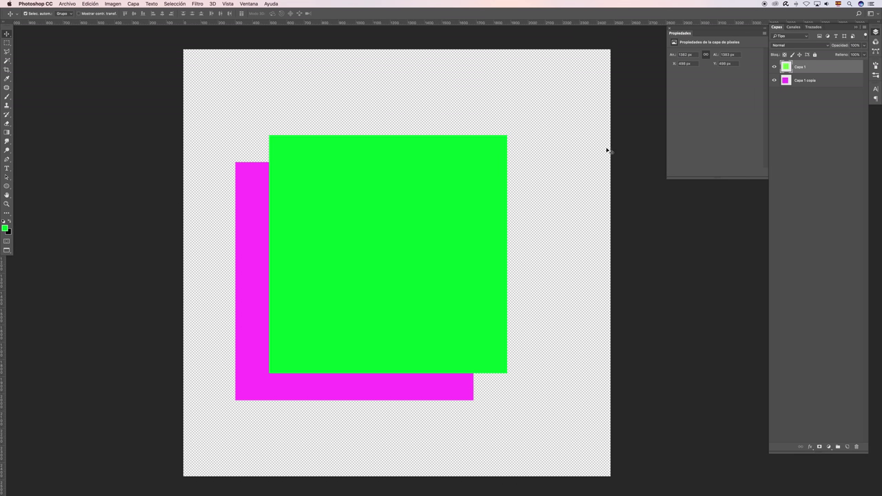
pyautogui.press('super+Tab')
pyautogui.press('super+Tab')
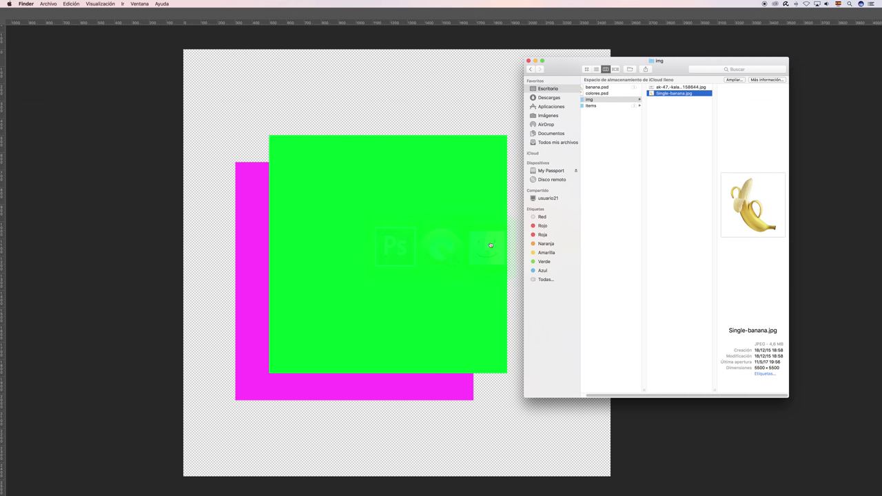
# - Place Single-banana.jpg as a layer, scale it to about 30%, and move it up-right
pyautogui.moveTo(663, 97); pyautogui.dragTo(523, 145)
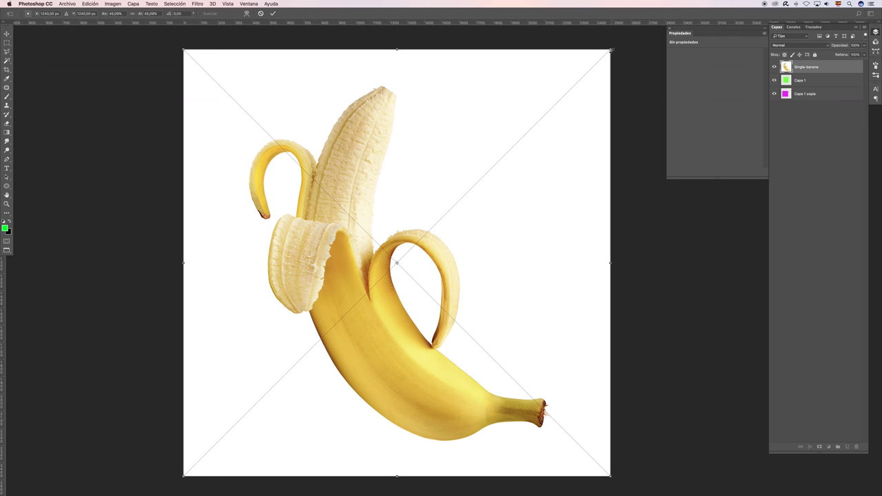
pyautogui.moveTo(610, 49); pyautogui.dragTo(526, 104)
pyautogui.press('Return')
pyautogui.moveTo(428, 263); pyautogui.dragTo(468, 216)
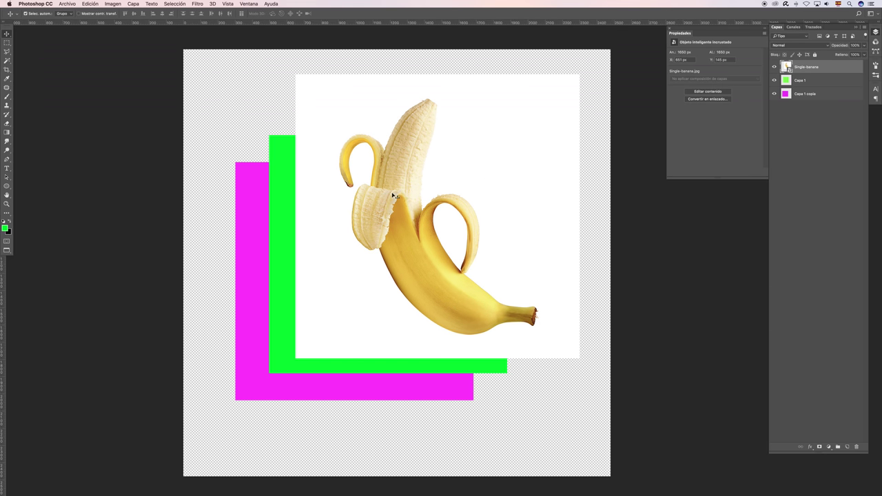
pyautogui.click(7, 124)
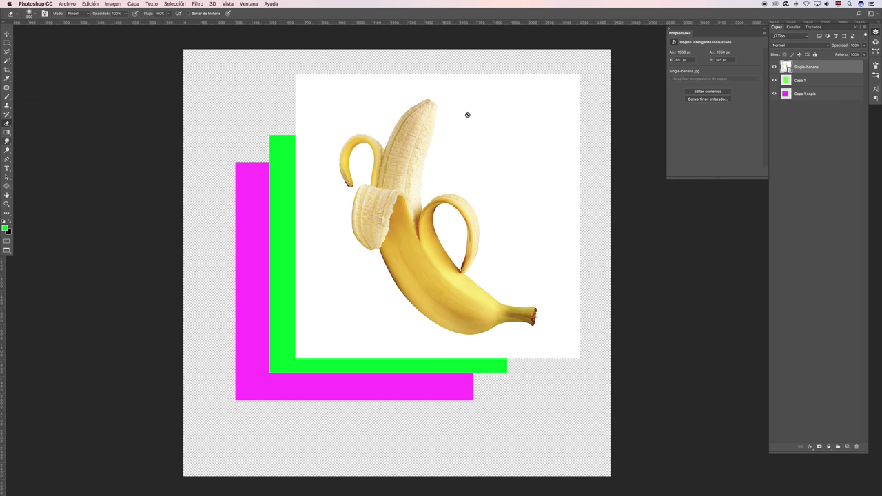
# - Rasterize the banana layer, test an erase, revert it to a smart object, and hide it
pyautogui.rightClick(839, 66)
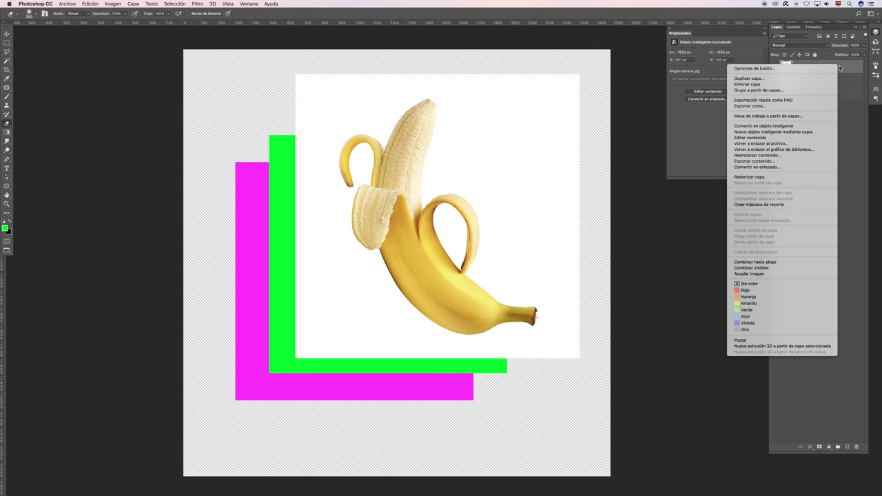
pyautogui.click(784, 178)
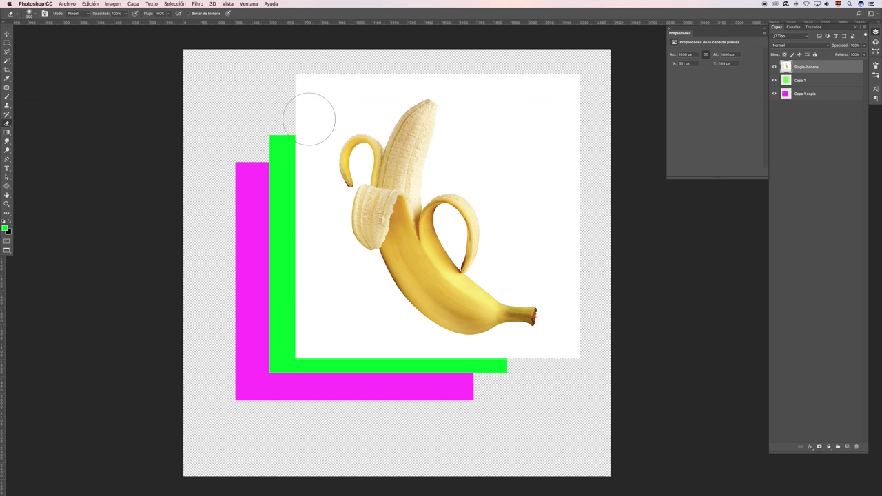
pyautogui.moveTo(305, 114); pyautogui.dragTo(493, 159)
pyautogui.press('super+z')
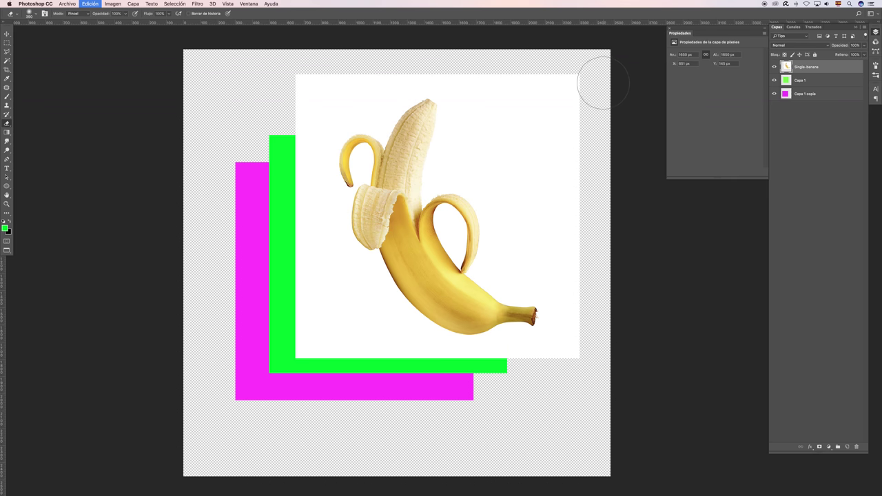
pyautogui.hotkey('ctrl', 'shift', 's')
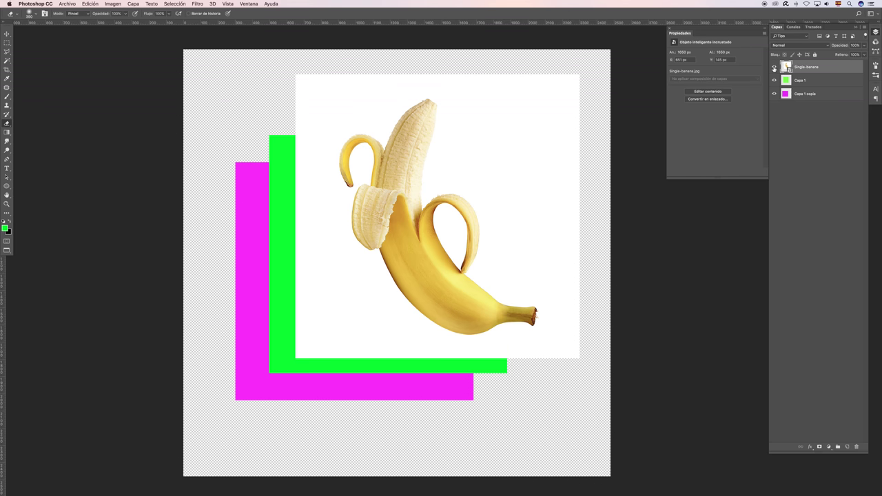
pyautogui.click(773, 68)
# - On Capa 1, erase two soft test spots and undo both
pyautogui.click(810, 81)
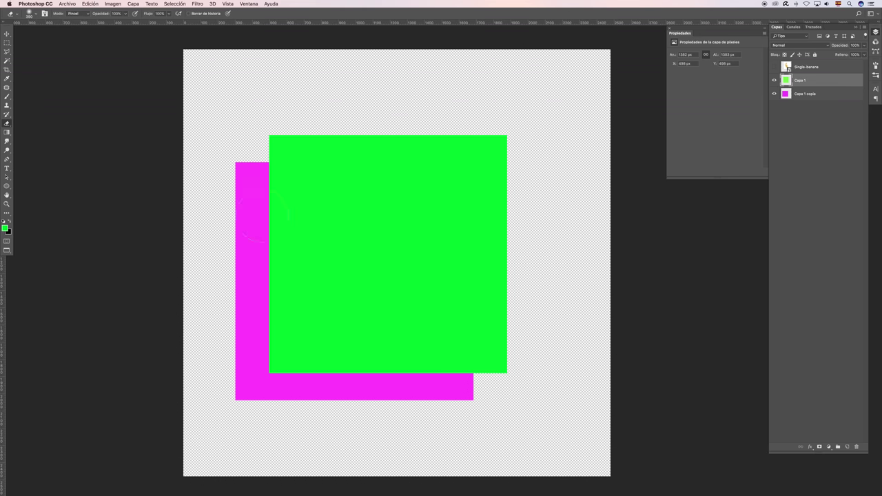
pyautogui.click(352, 221)
pyautogui.click(433, 219)
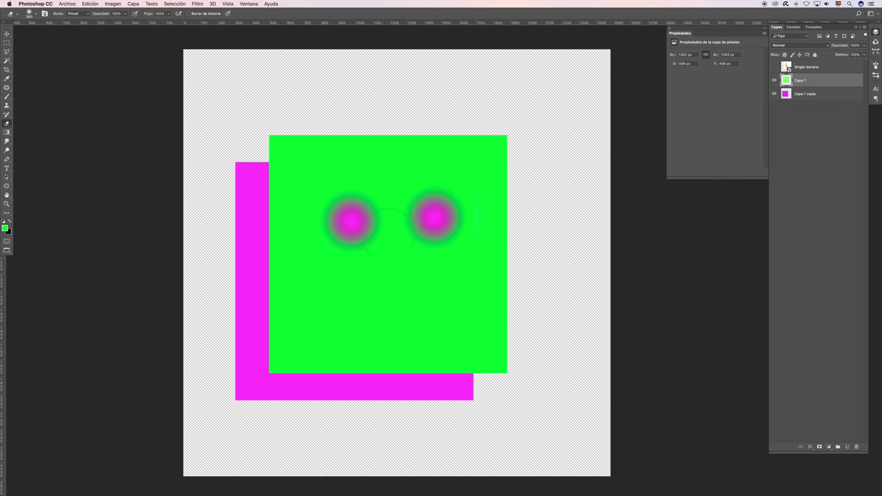
pyautogui.press('super+z')
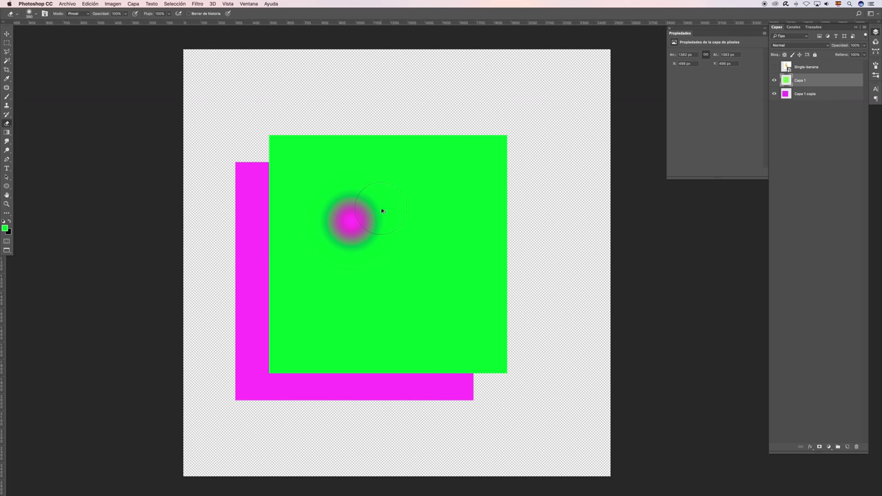
pyautogui.press('super+z')
# - Set the eraser to 100% hardness and a smaller size, then erase a round hole in the green square
pyautogui.rightClick(380, 210)
pyautogui.moveTo(417, 242); pyautogui.dragTo(464, 242)
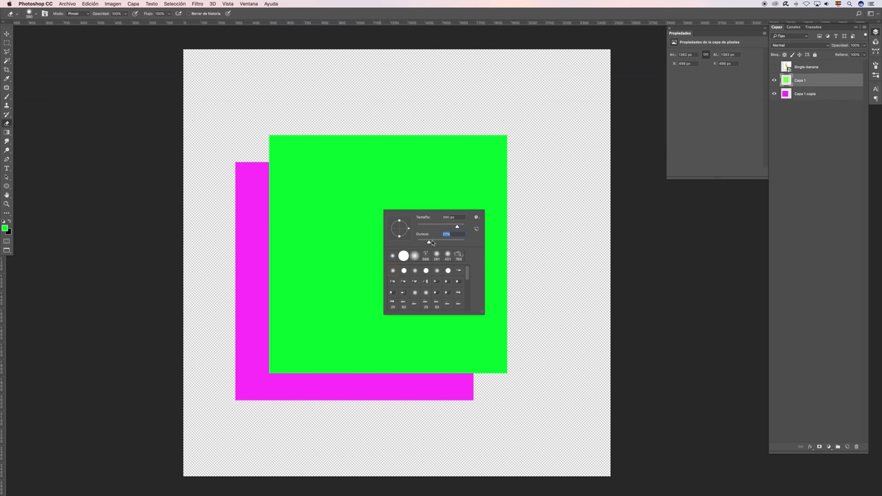
pyautogui.rightClick(337, 199)
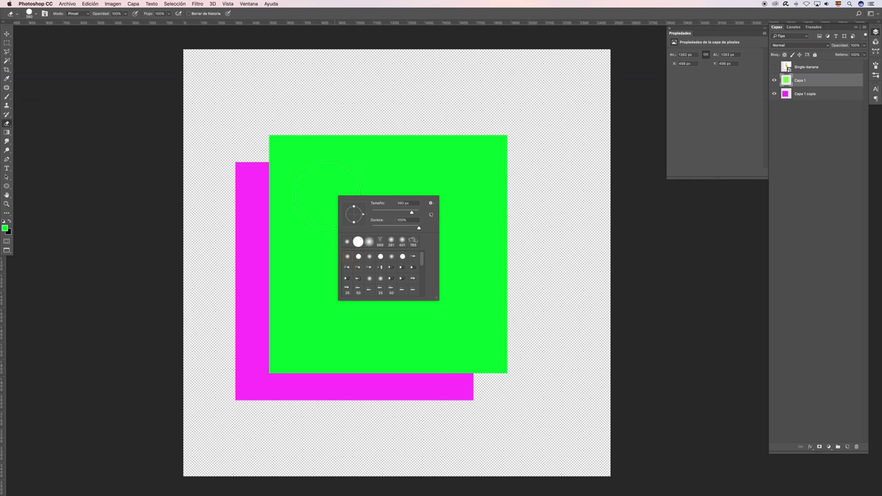
pyautogui.click(397, 203)
pyautogui.click(390, 189)
pyautogui.hotkey('ctrl', 'z')
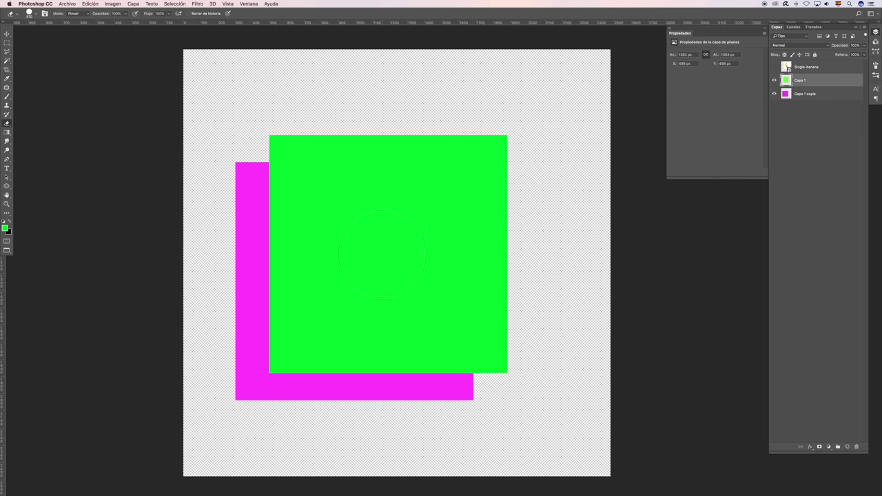
pyautogui.click(382, 255)
pyautogui.press('v')
pyautogui.moveTo(467, 213); pyautogui.dragTo(541, 150)
pyautogui.moveTo(335, 224); pyautogui.dragTo(330, 243)
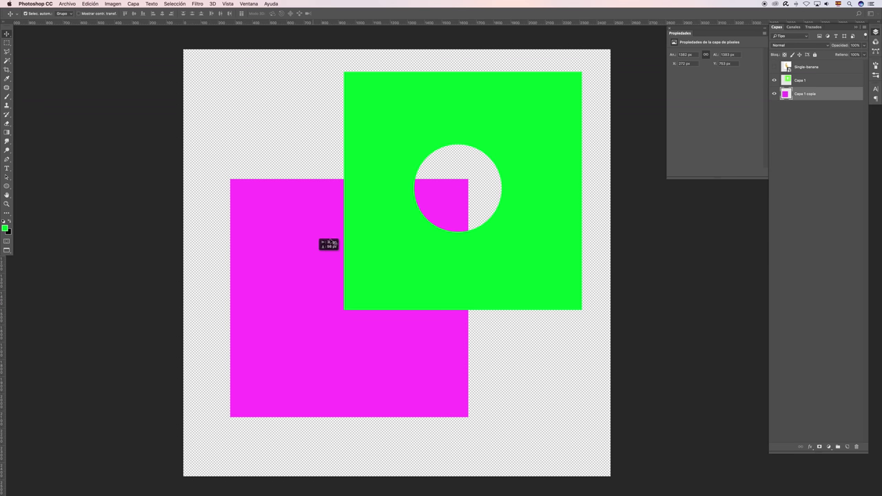
pyautogui.moveTo(516, 173); pyautogui.dragTo(537, 154)
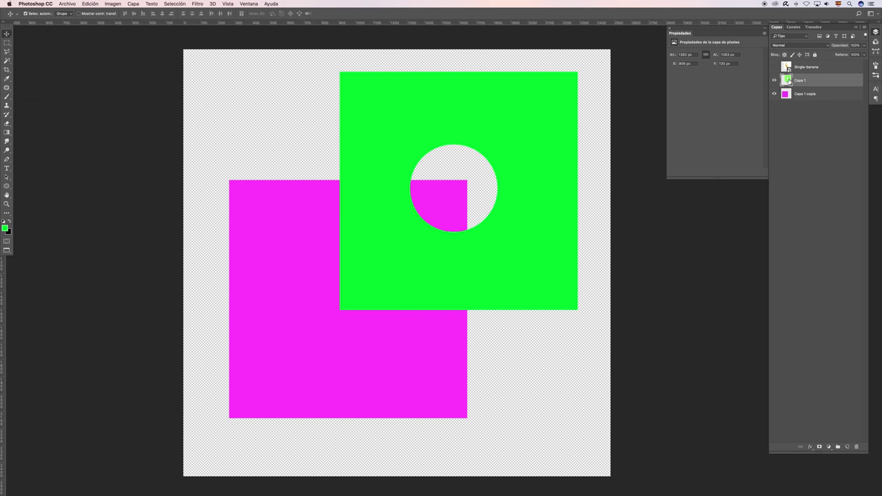
pyautogui.moveTo(537, 172); pyautogui.dragTo(539, 166)
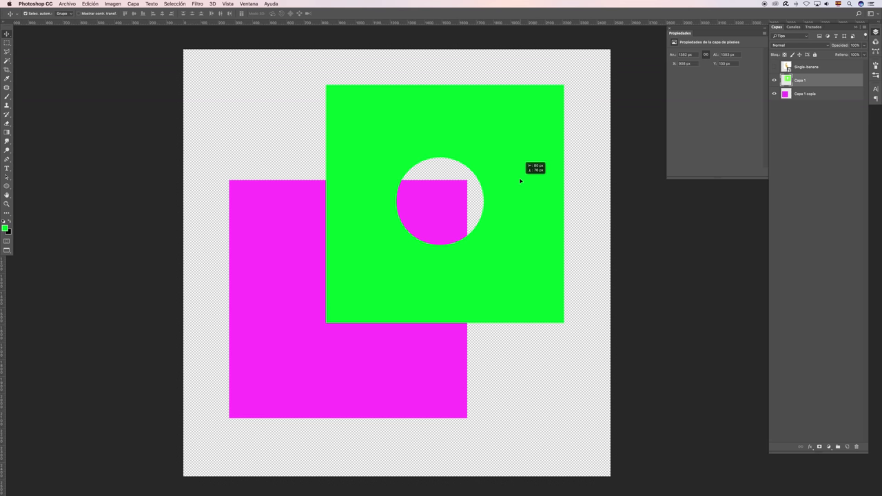
pyautogui.hotkey('ctrl', 'z')
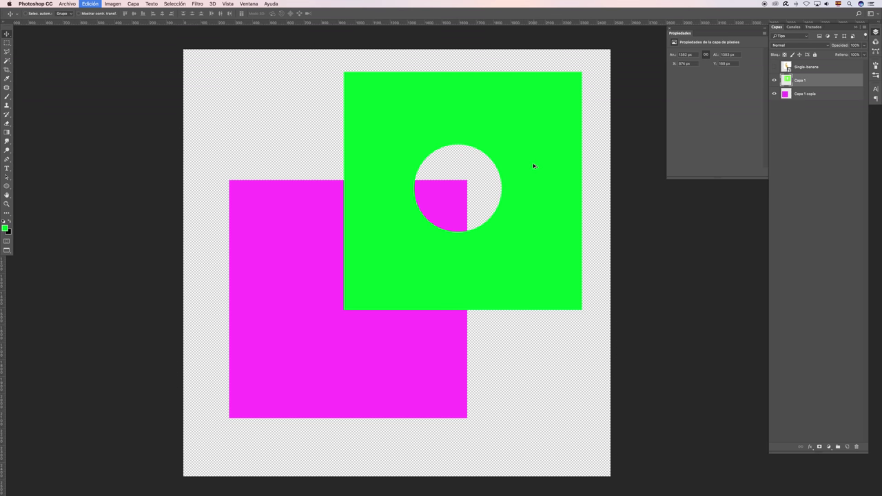
pyautogui.hotkey('ctrl', 'z')
pyautogui.hotkey('ctrl', 'z')
pyautogui.hotkey('ctrl', 'z')
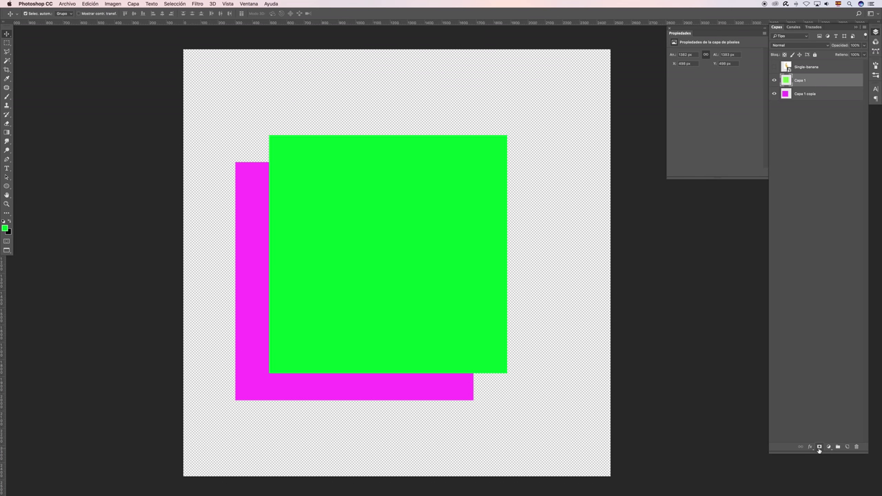
pyautogui.click(819, 447)
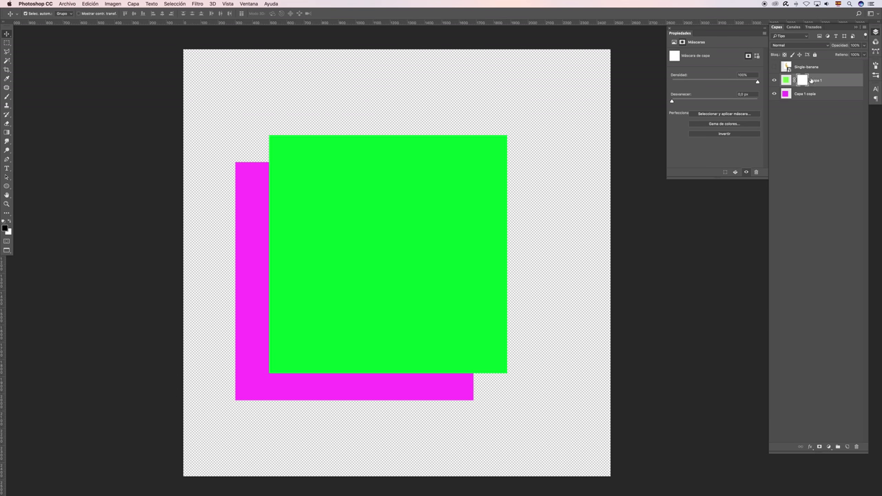
# - Pick the Brush tool and set it to 100% hardness
pyautogui.click(7, 98)
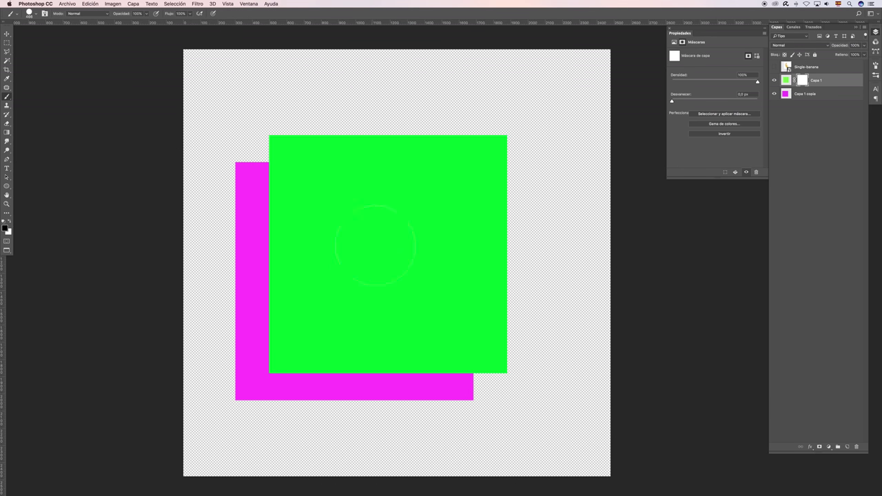
pyautogui.rightClick(381, 227)
pyautogui.moveTo(467, 273); pyautogui.dragTo(473, 278)
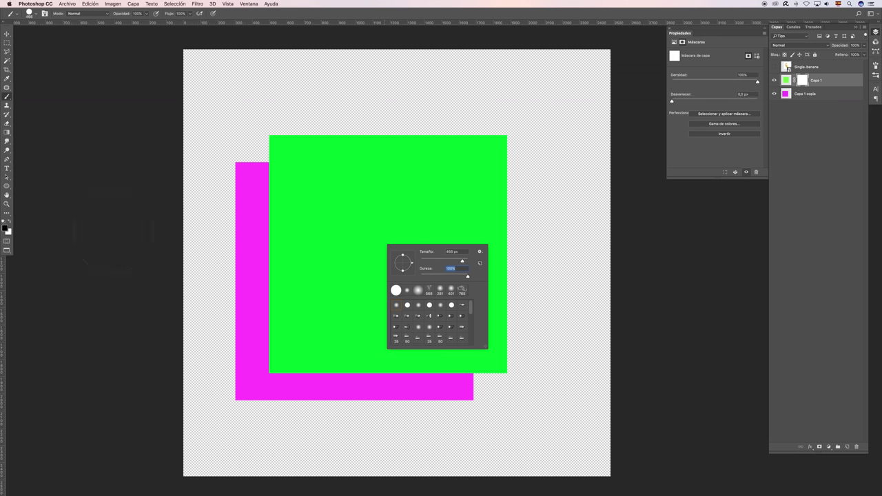
# - Confirm black 000000 as the foreground painting colour
pyautogui.click(5, 228)
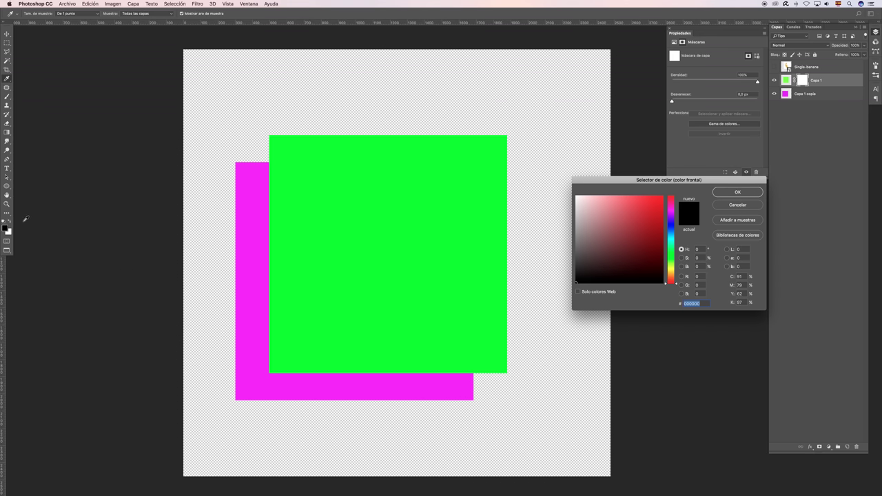
pyautogui.click(737, 204)
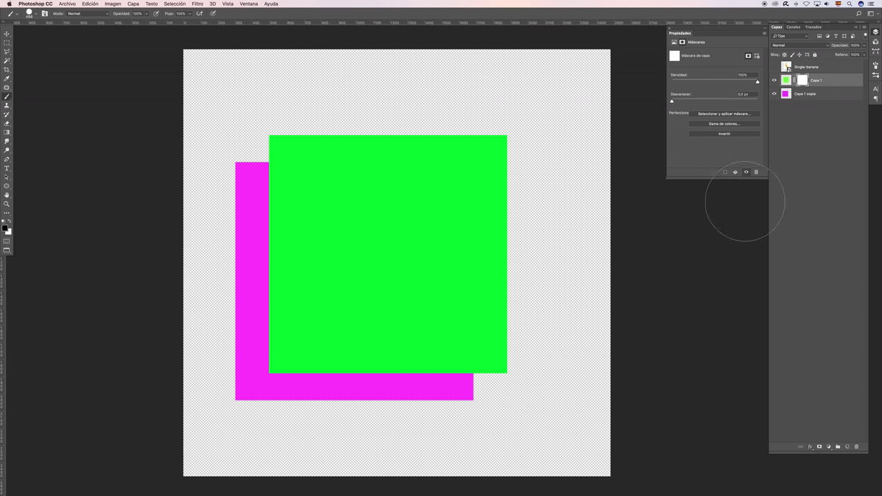
pyautogui.click(5, 228)
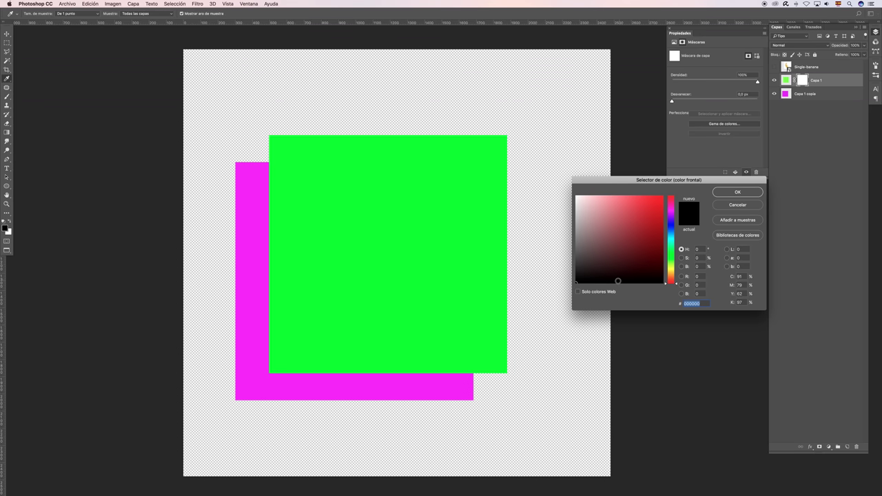
pyautogui.click(736, 193)
# - Move the magenta square left and down, and nudge the green square into place
pyautogui.click(383, 248)
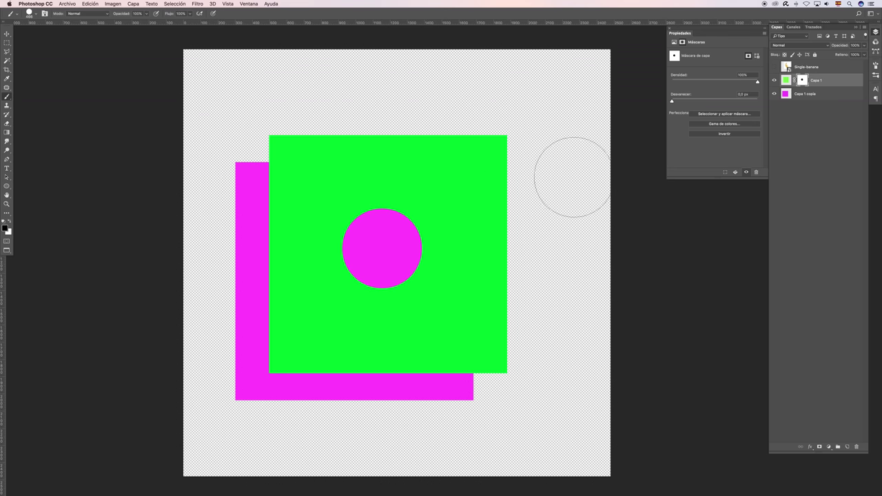
pyautogui.press('v')
pyautogui.moveTo(476, 257); pyautogui.dragTo(549, 194)
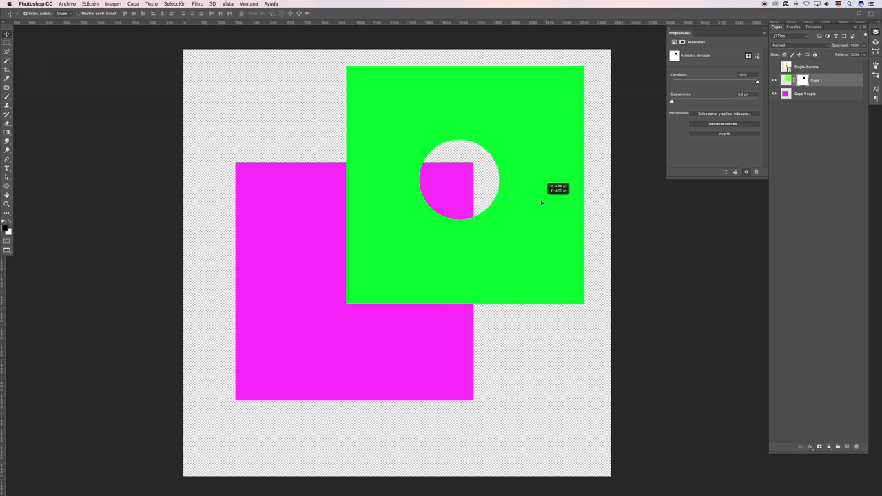
pyautogui.moveTo(325, 234); pyautogui.dragTo(298, 258)
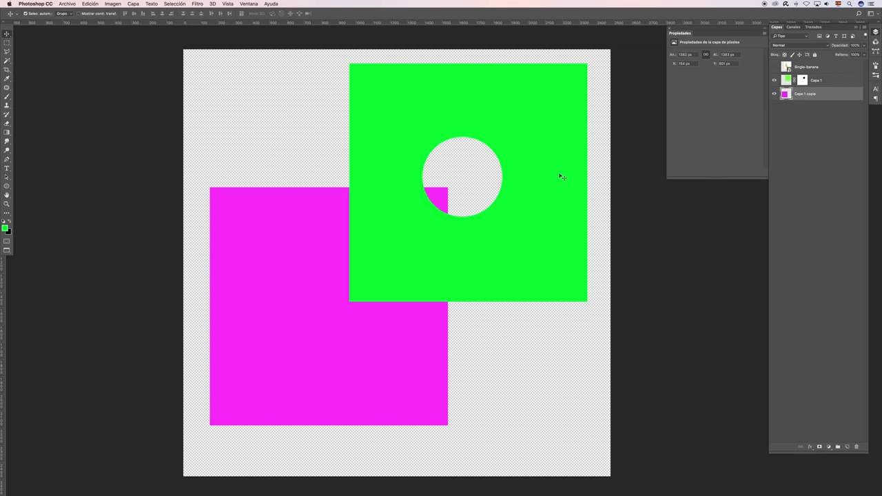
pyautogui.moveTo(560, 177); pyautogui.dragTo(547, 191)
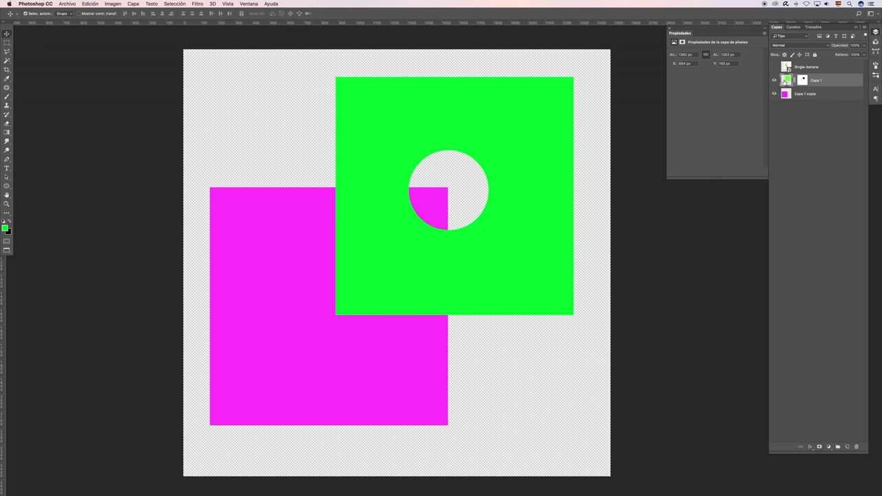
# - Shift Capa 1's mask, then paint it black to hide the green square
pyautogui.click(803, 82)
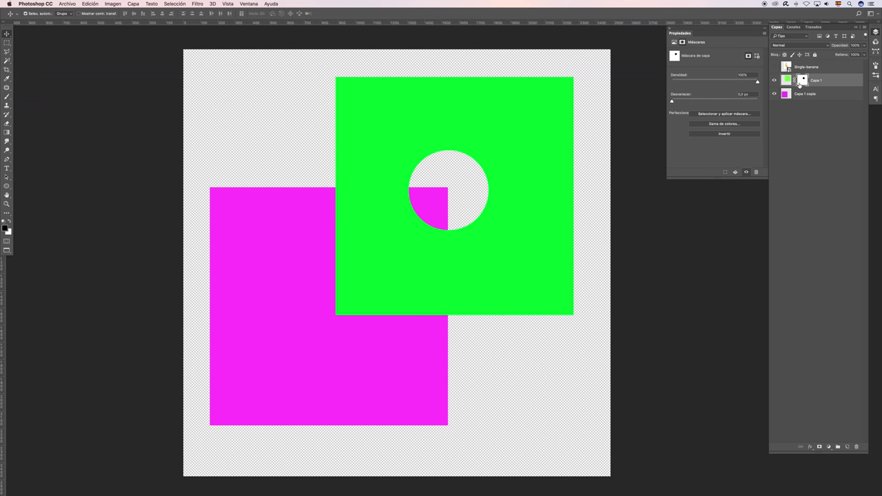
pyautogui.moveTo(532, 189); pyautogui.dragTo(457, 257)
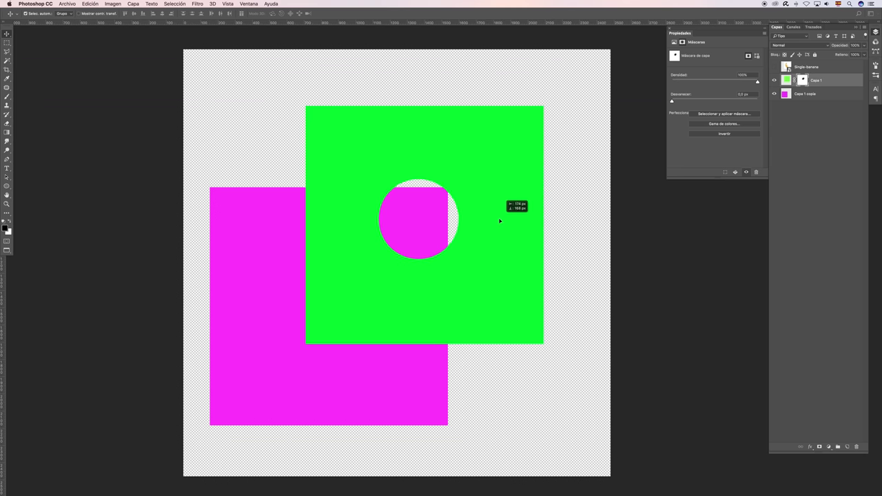
pyautogui.moveTo(457, 257); pyautogui.dragTo(519, 203)
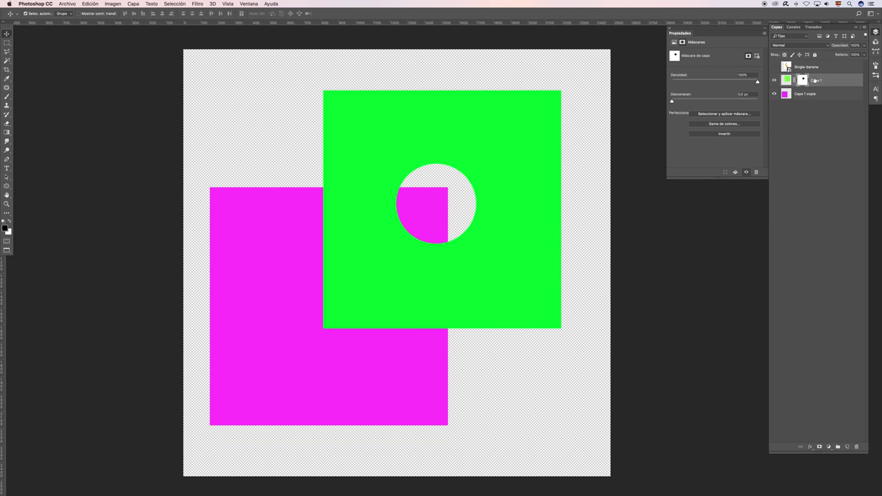
pyautogui.press('b')
pyautogui.moveTo(421, 172)
pyautogui.mouseDown()
pyautogui.moveTo(510, 321)
pyautogui.moveTo(344, 276)
pyautogui.moveTo(324, 167)
pyautogui.moveTo(492, 52)
pyautogui.moveTo(561, 158)
pyautogui.moveTo(537, 137)
pyautogui.mouseUp()
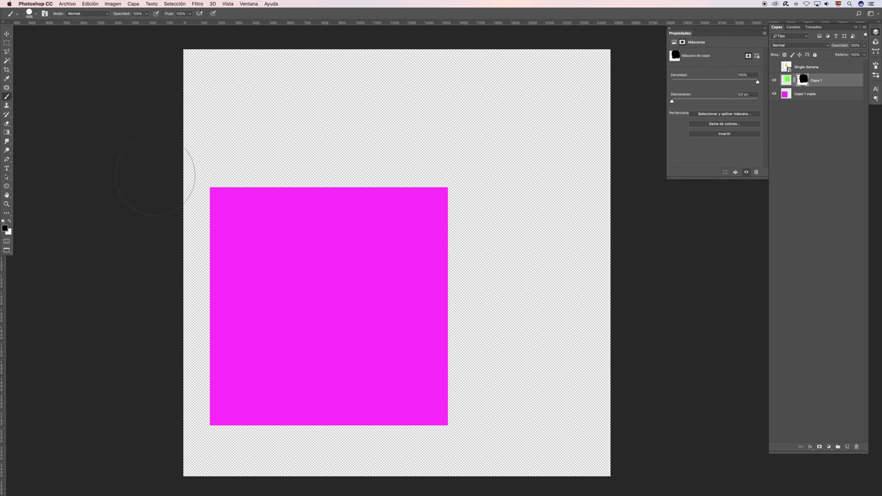
# - Switch to white and brush over Capa 1's mask so the full green square reappears
pyautogui.click(9, 222)
pyautogui.moveTo(420, 143)
pyautogui.mouseDown()
pyautogui.moveTo(232, 206)
pyautogui.moveTo(384, 69)
pyautogui.moveTo(503, 131)
pyautogui.moveTo(586, 203)
pyautogui.moveTo(512, 338)
pyautogui.moveTo(448, 216)
pyautogui.moveTo(476, 332)
pyautogui.moveTo(534, 193)
pyautogui.mouseUp()
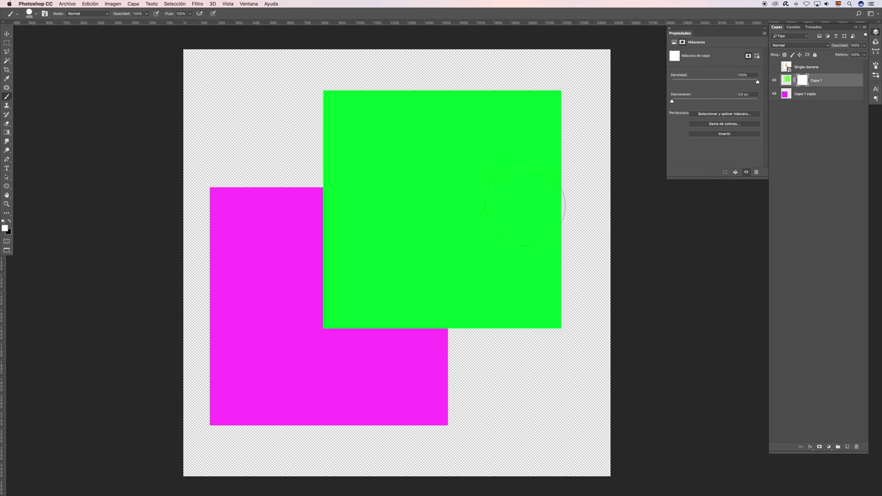
pyautogui.click(95, 5)
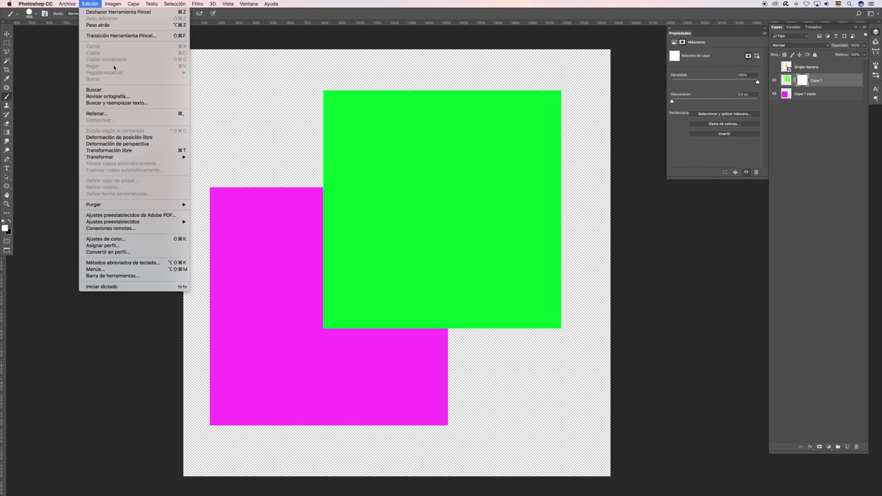
# - Fill Capa 1's mask with Color de fondo (black) via Edición > Rellenar
pyautogui.click(111, 115)
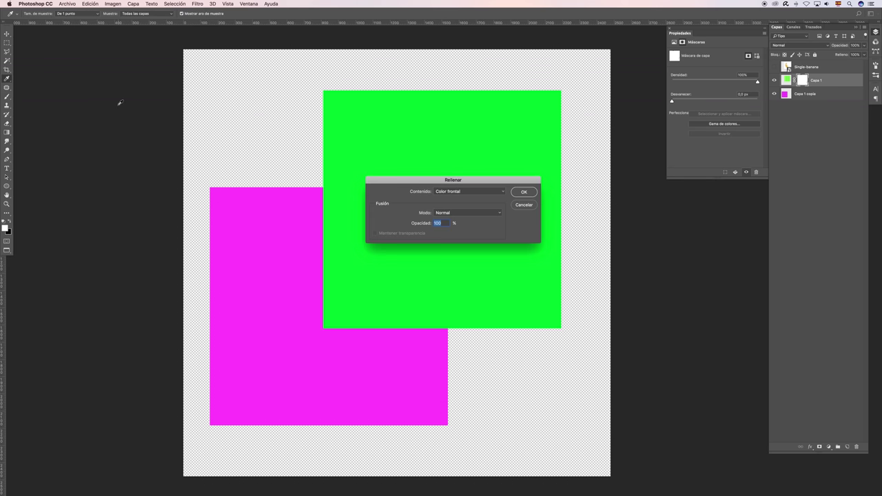
pyautogui.click(495, 191)
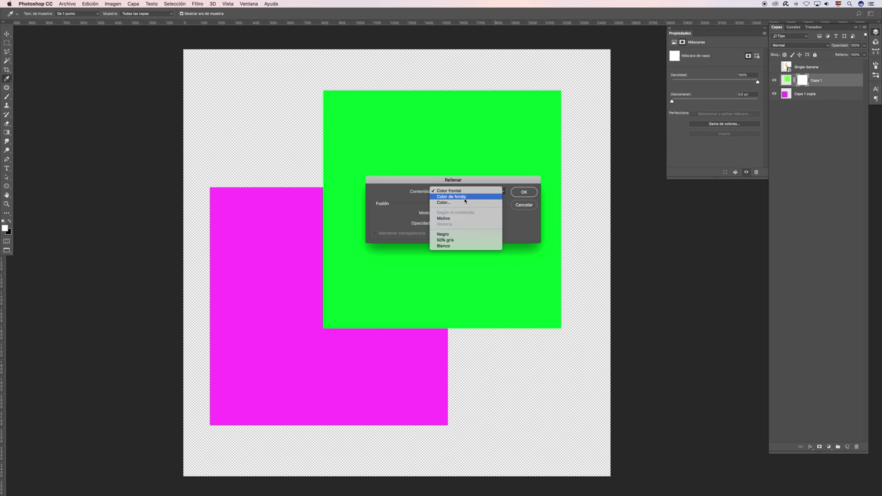
pyautogui.click(454, 199)
pyautogui.click(523, 192)
pyautogui.press('b')
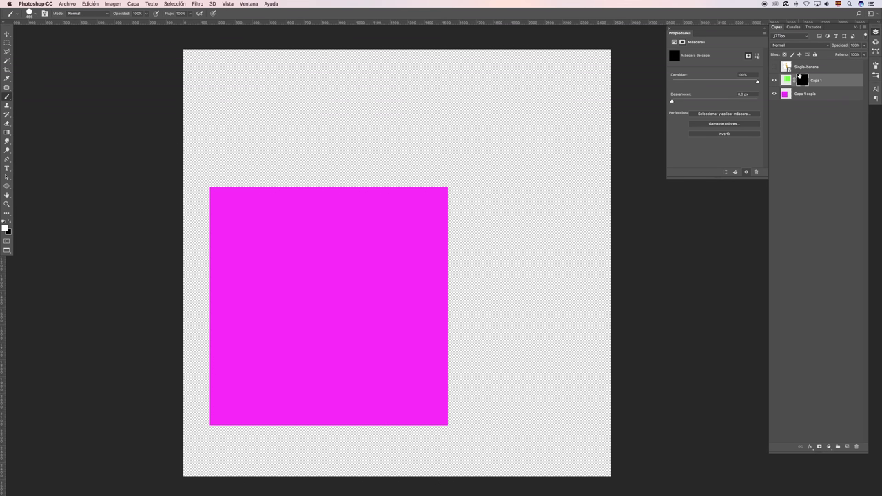
# - Toggle the mask off and on, then invert it so the green square shows
pyautogui.keyDown('shift'); pyautogui.click(799, 77); pyautogui.keyUp('shift')
pyautogui.keyDown('shift'); pyautogui.click(799, 77); pyautogui.keyUp('shift')
pyautogui.keyDown('shift'); pyautogui.click(799, 77); pyautogui.keyUp('shift')
pyautogui.hotkey('ctrl', 'i')
pyautogui.hotkey('ctrl', 'i')
pyautogui.hotkey('ctrl', 'i')
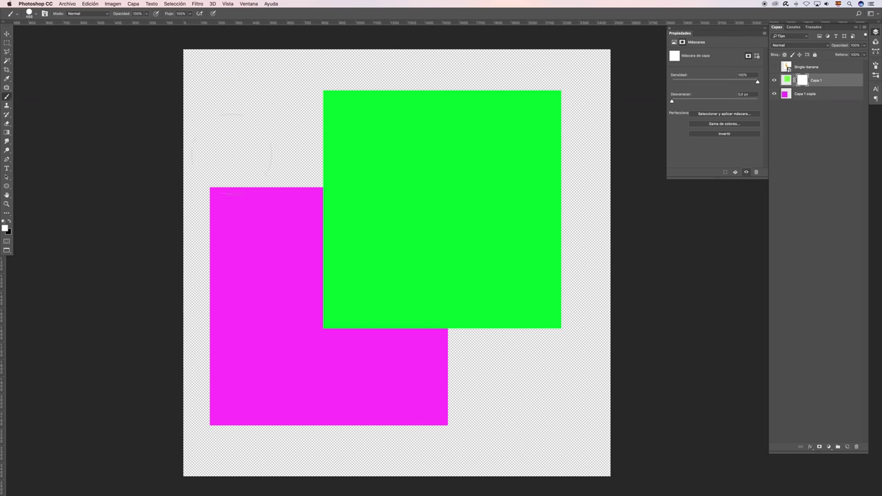
pyautogui.click(786, 80)
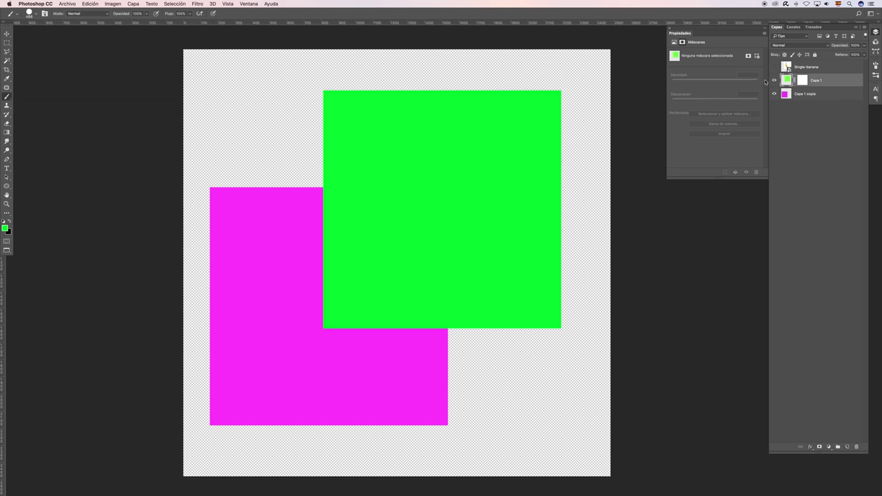
pyautogui.click(5, 228)
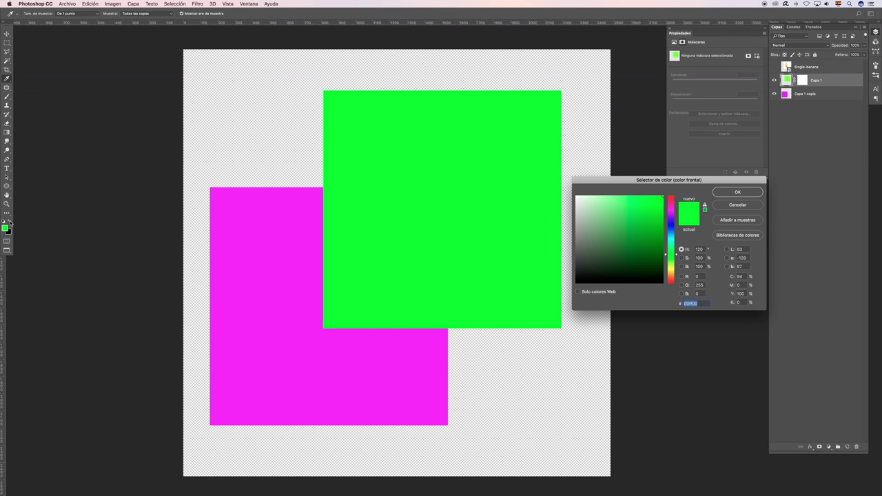
pyautogui.click(738, 206)
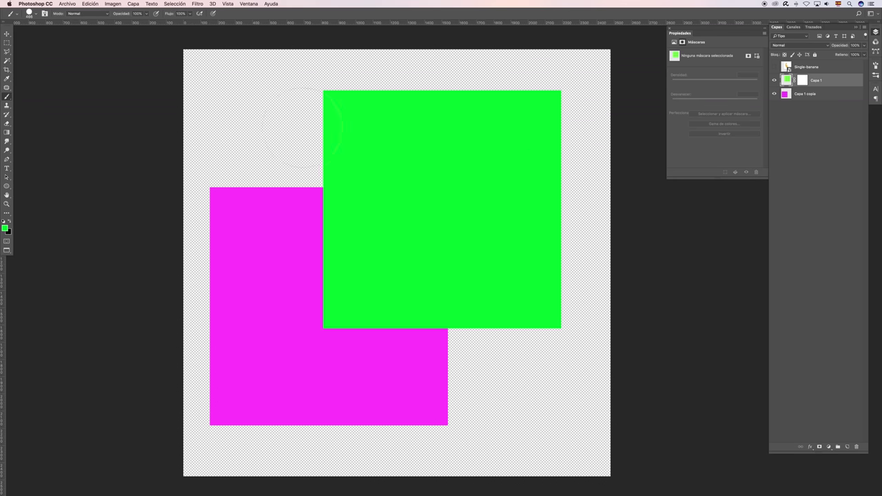
pyautogui.moveTo(302, 129); pyautogui.dragTo(258, 123)
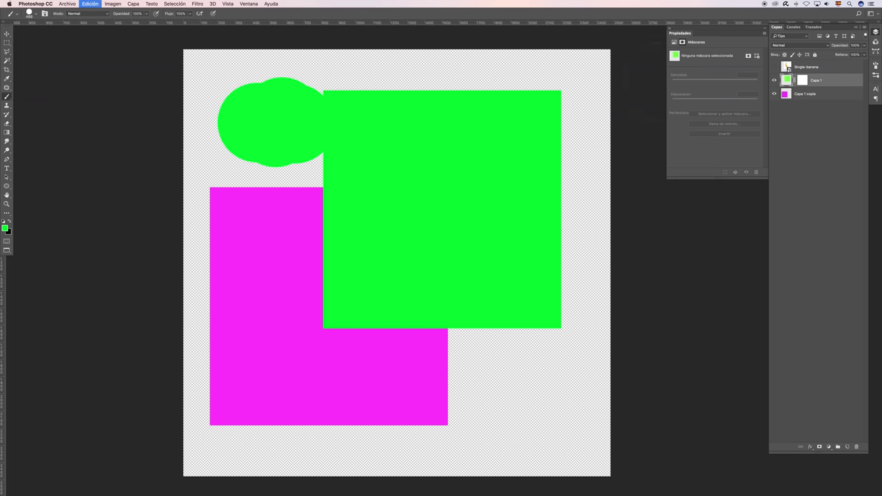
pyautogui.press('super+z')
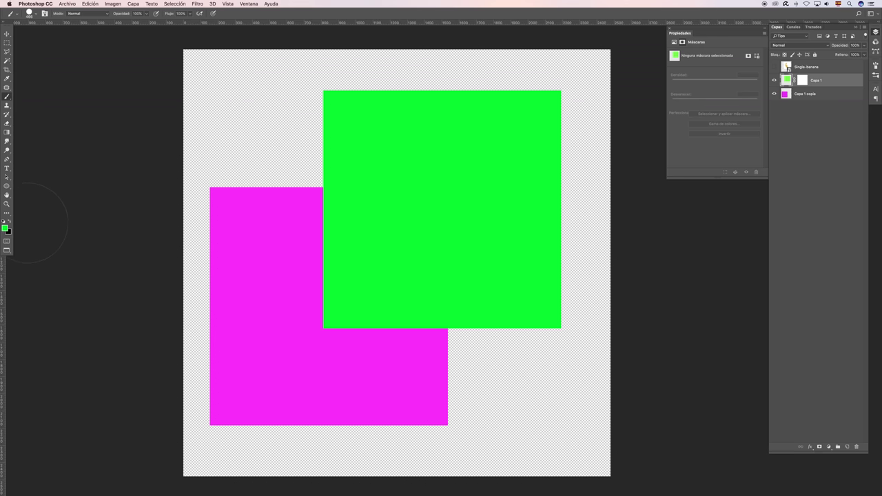
# - Select Capa 1's mask and paint over the green square in dark red
pyautogui.click(803, 82)
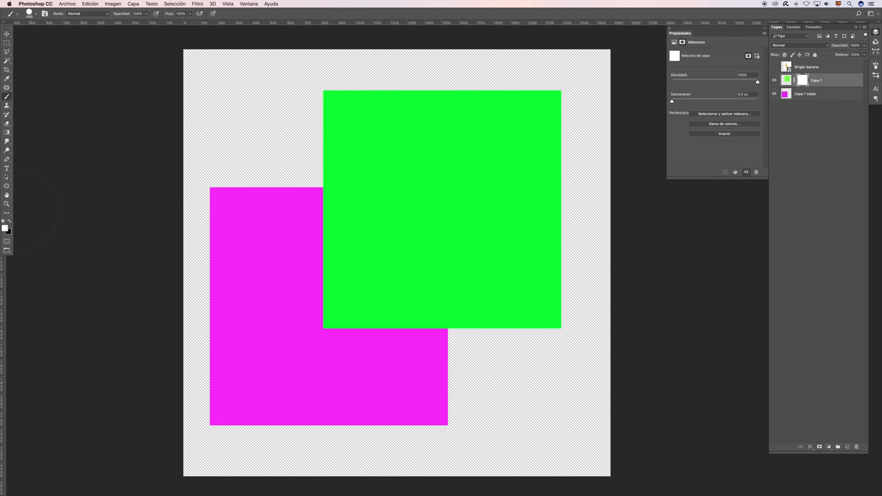
pyautogui.click(5, 228)
pyautogui.moveTo(577, 234); pyautogui.dragTo(642, 221)
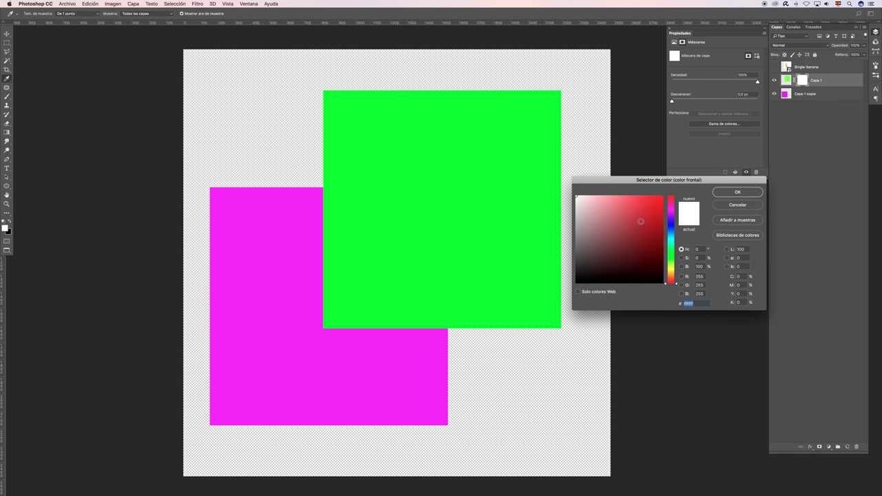
pyautogui.click(730, 195)
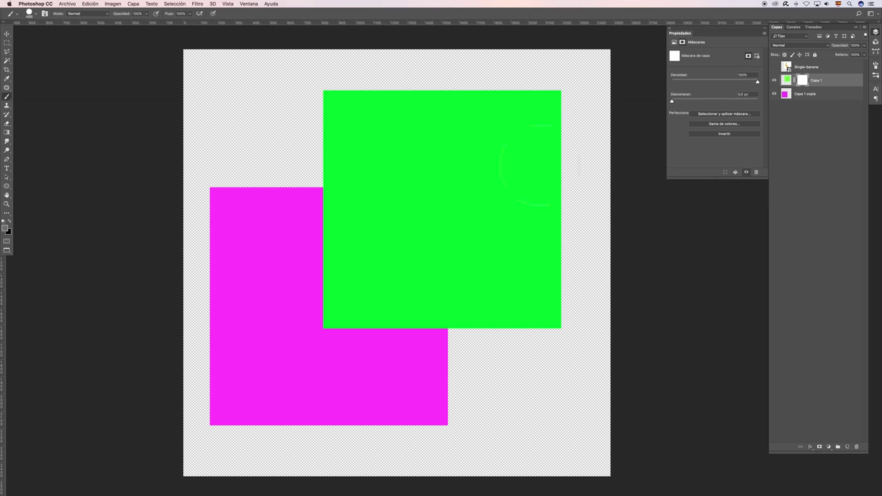
pyautogui.moveTo(272, 195)
pyautogui.mouseDown()
pyautogui.moveTo(393, 195)
pyautogui.moveTo(518, 251)
pyautogui.mouseUp()
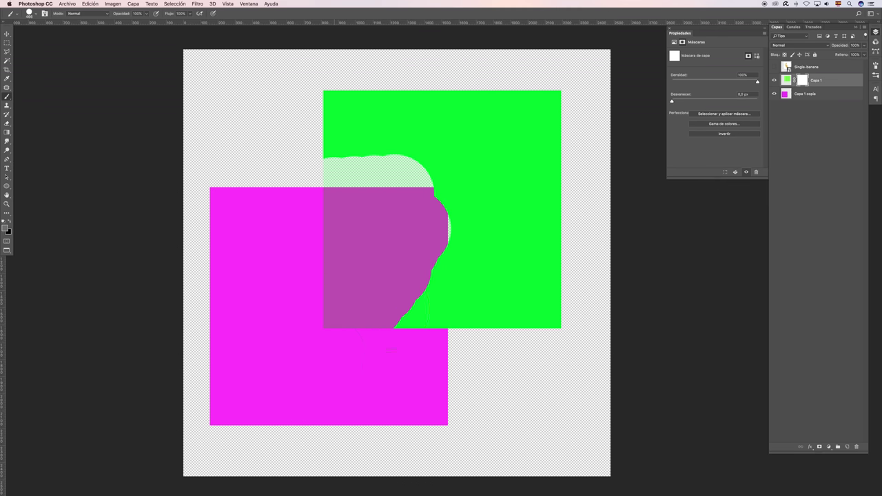
pyautogui.moveTo(448, 246)
pyautogui.mouseDown()
pyautogui.moveTo(404, 167)
pyautogui.moveTo(413, 102)
pyautogui.moveTo(285, 112)
pyautogui.mouseUp()
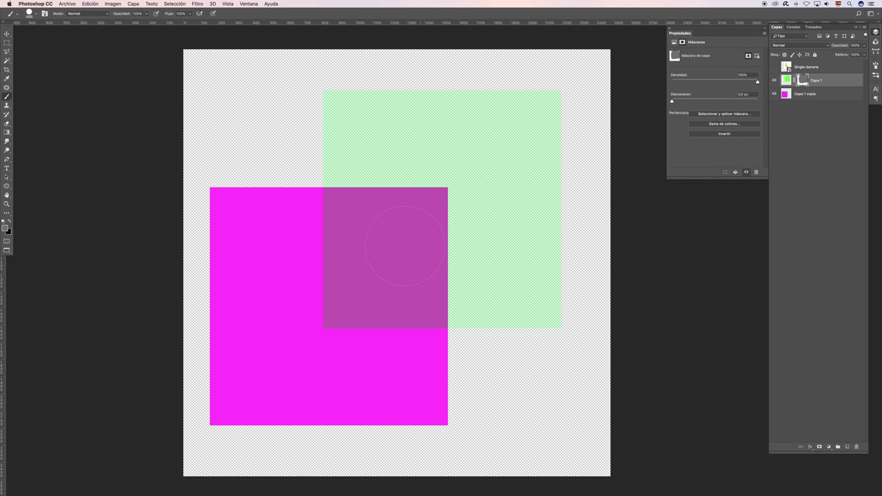
# - Set the foreground colour to black and brush the mask to hide the green square
pyautogui.click(5, 228)
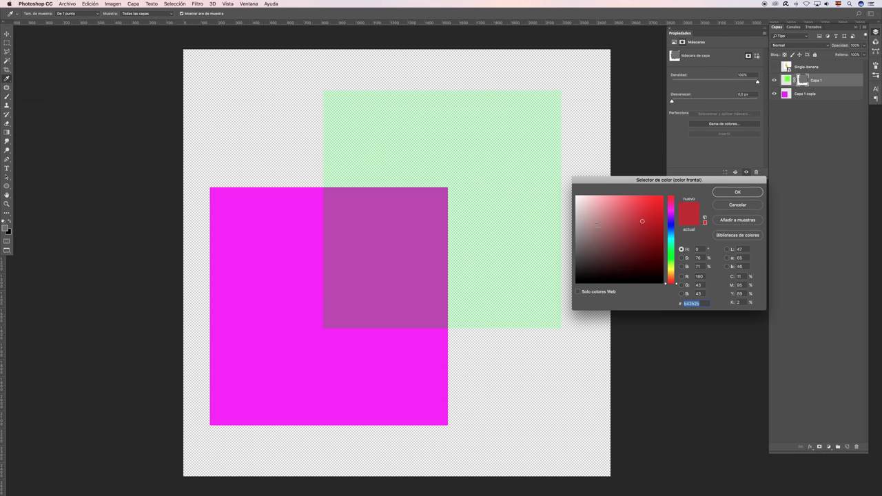
pyautogui.moveTo(573, 271); pyautogui.dragTo(567, 280)
pyautogui.moveTo(567, 280); pyautogui.dragTo(579, 266)
pyautogui.moveTo(584, 203); pyautogui.dragTo(567, 187)
pyautogui.moveTo(589, 267); pyautogui.dragTo(570, 287)
pyautogui.click(575, 281)
pyautogui.click(736, 192)
pyautogui.press('b')
pyautogui.moveTo(509, 323)
pyautogui.mouseDown()
pyautogui.moveTo(393, 275)
pyautogui.moveTo(364, 167)
pyautogui.moveTo(282, 122)
pyautogui.moveTo(393, 197)
pyautogui.moveTo(547, 216)
pyautogui.moveTo(549, 251)
pyautogui.mouseUp()
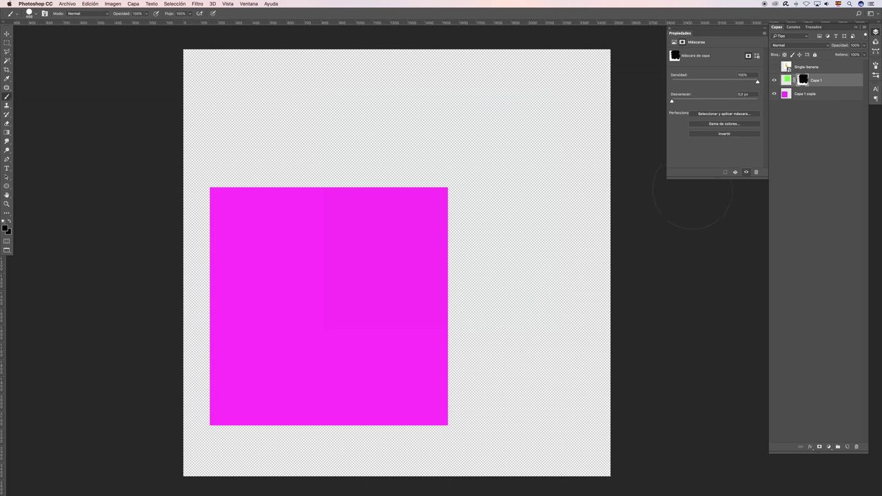
# - Zoom in on the magenta square and place, then remove, a vertical guide at about 781 px
pyautogui.press('z')
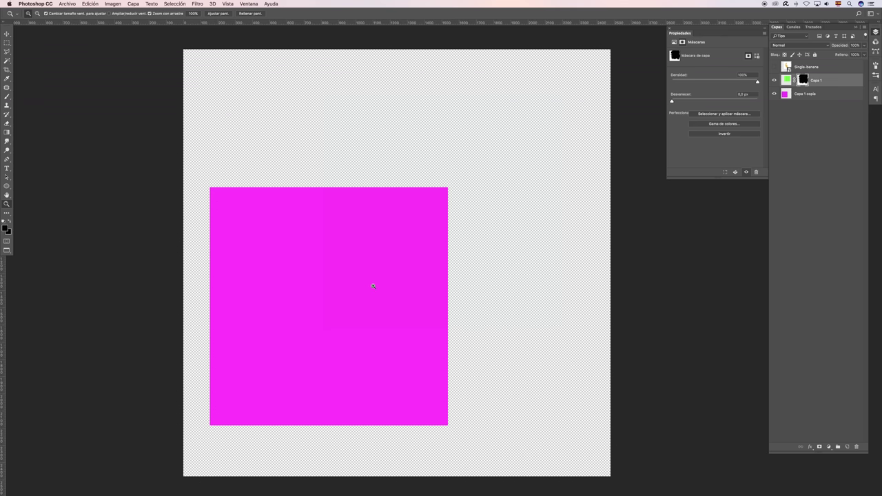
pyautogui.moveTo(333, 273); pyautogui.dragTo(379, 291)
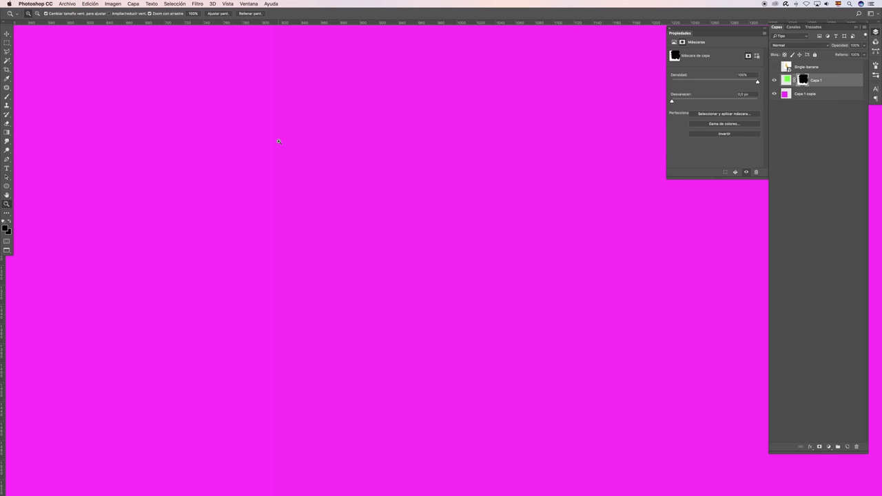
pyautogui.moveTo(5, 268); pyautogui.dragTo(271, 210)
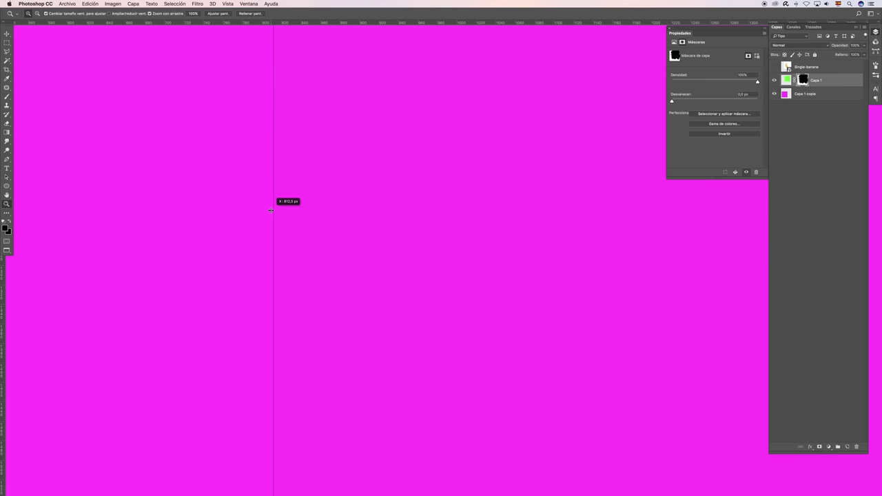
pyautogui.moveTo(271, 210); pyautogui.dragTo(2, 283)
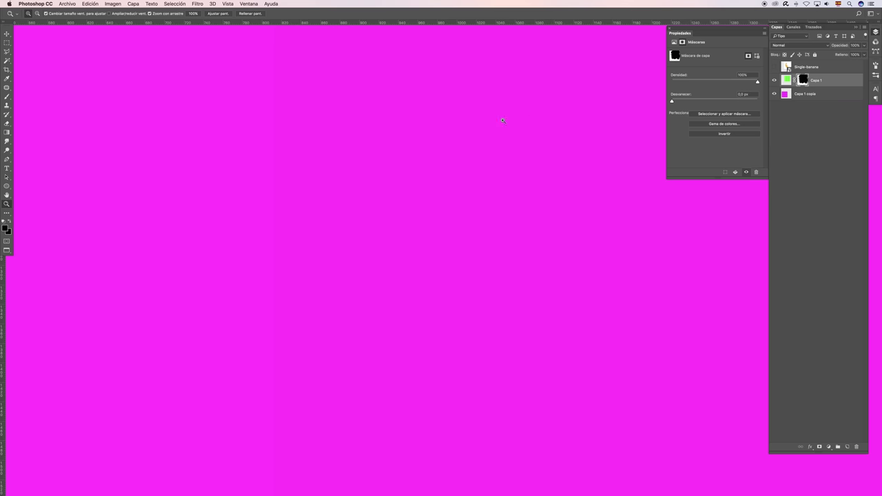
# - Zoom out to see the whole document and open the Edición menu
pyautogui.press('super+minus')
pyautogui.press('super+minus')
pyautogui.press('super+minus')
pyautogui.press('super+minus')
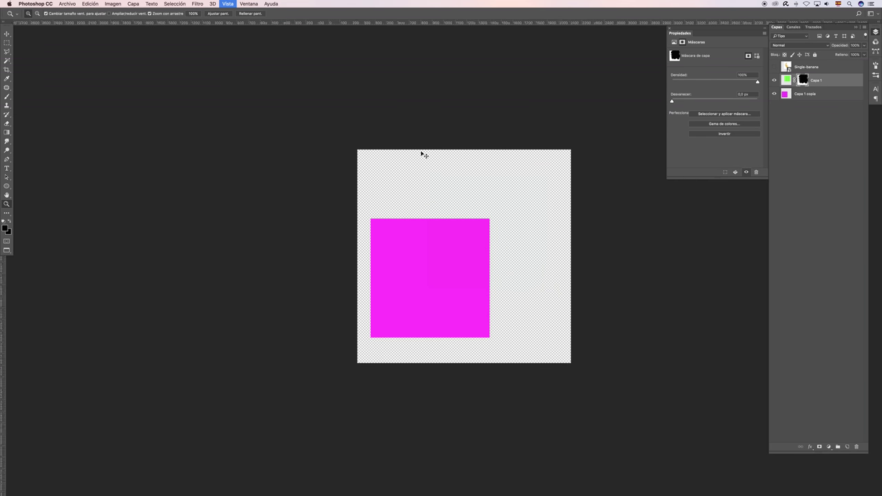
pyautogui.press('super+minus')
pyautogui.press('super+plus')
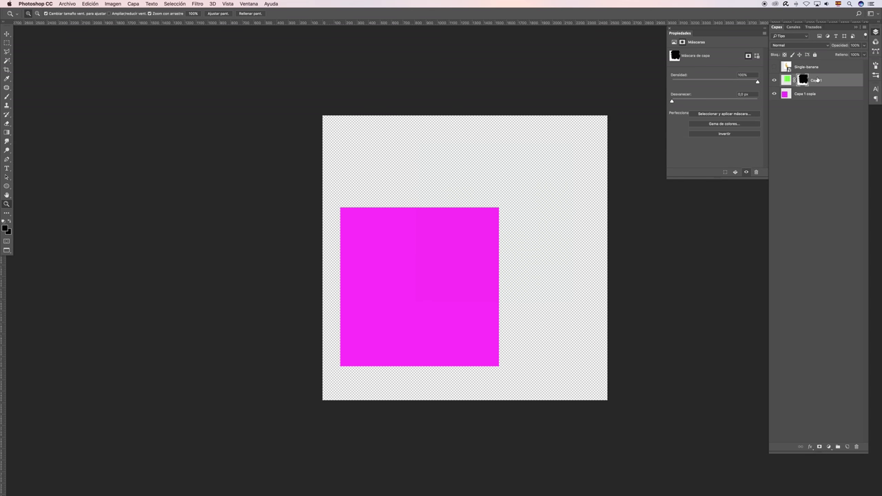
pyautogui.click(91, 4)
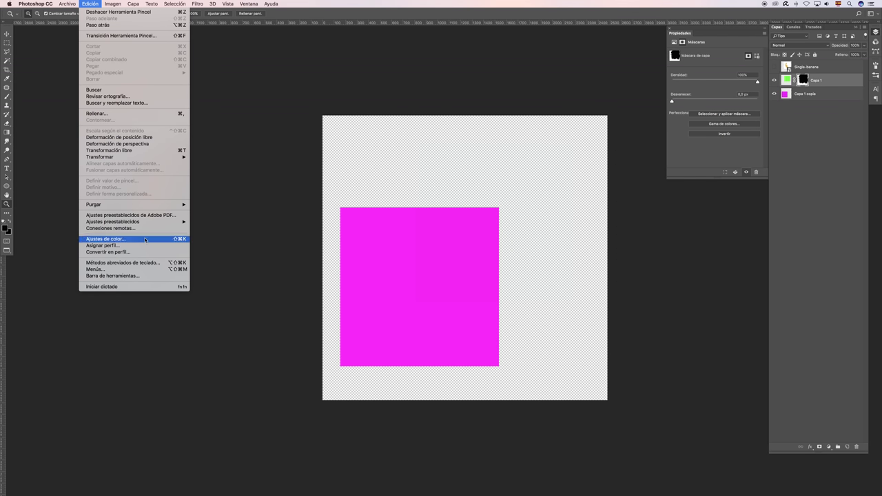
# - Fill Capa 1's mask with Blanco using Shift+F5, revealing the whole green square
pyautogui.click(469, 159)
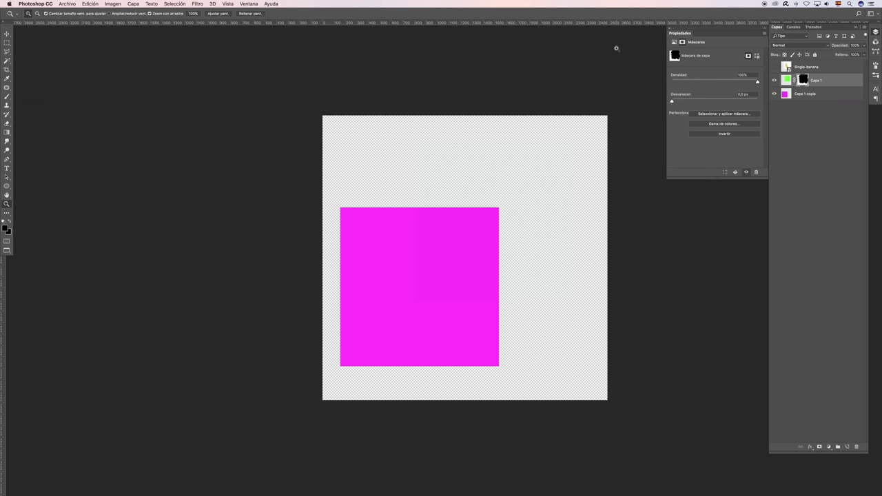
pyautogui.hotkey('shift', 'F5')
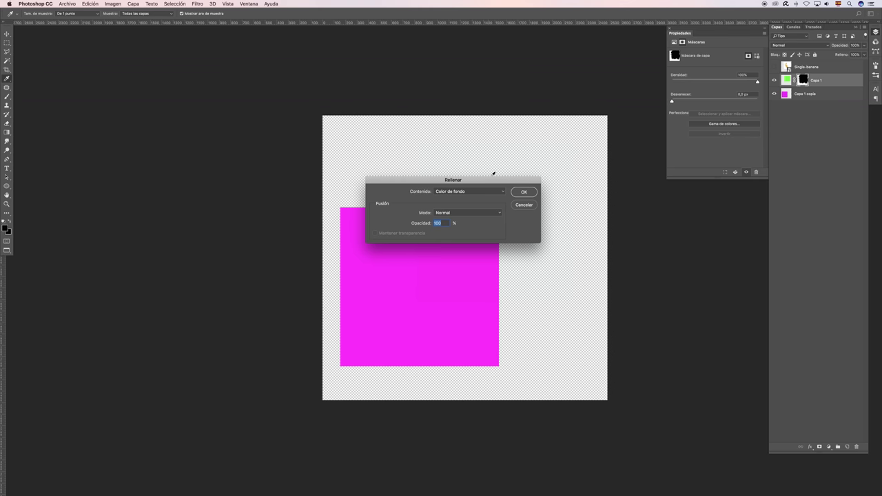
pyautogui.click(494, 192)
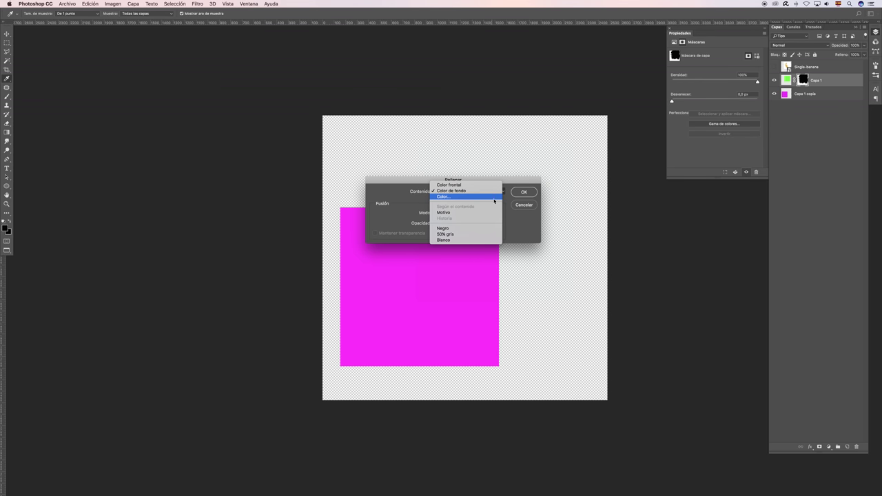
pyautogui.click(448, 241)
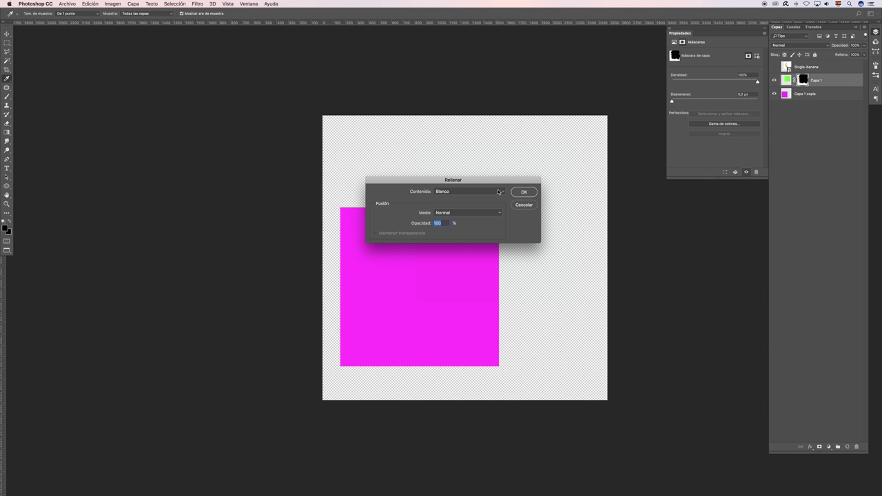
pyautogui.click(471, 192)
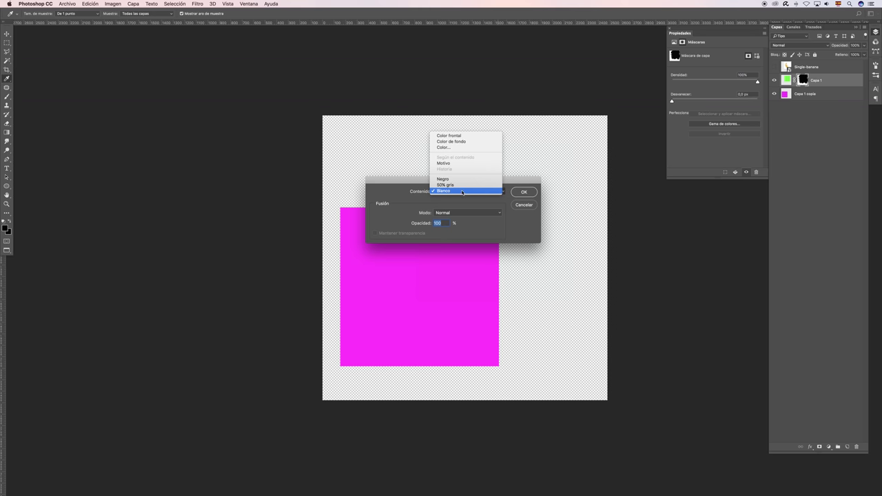
pyautogui.click(453, 193)
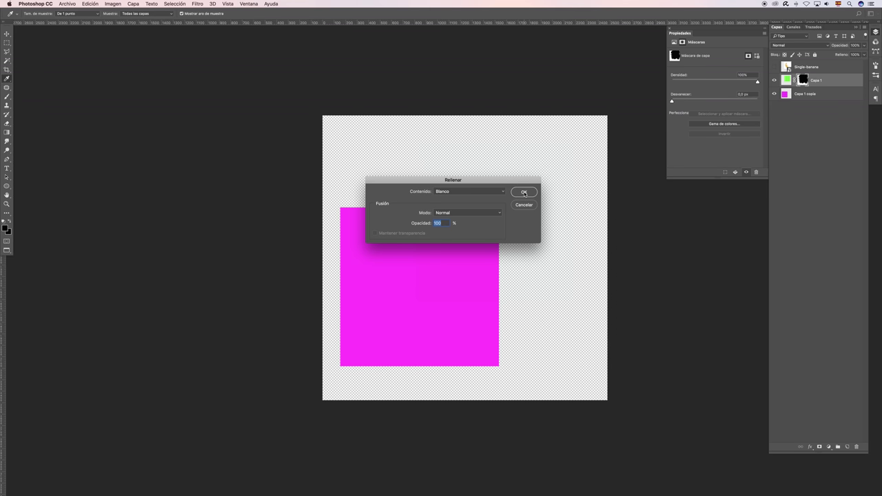
pyautogui.click(531, 192)
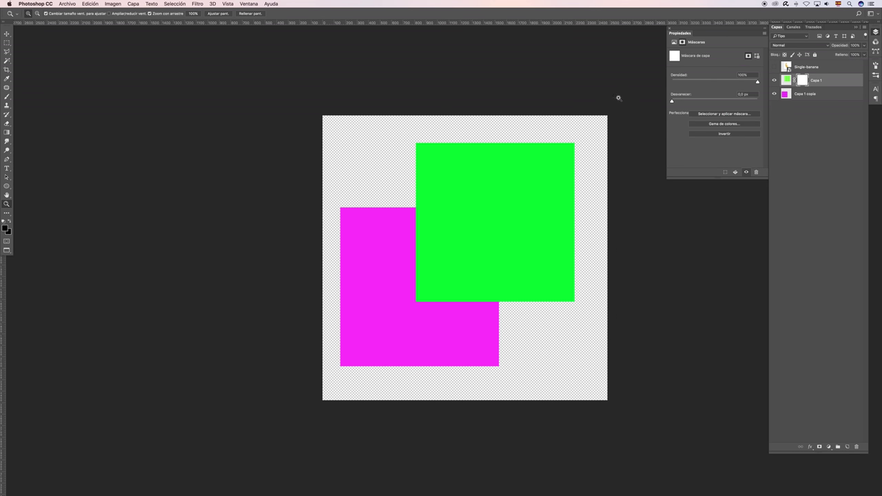
# - Punch a round hole in Capa 1's mask with one large black brush click
pyautogui.press('b')
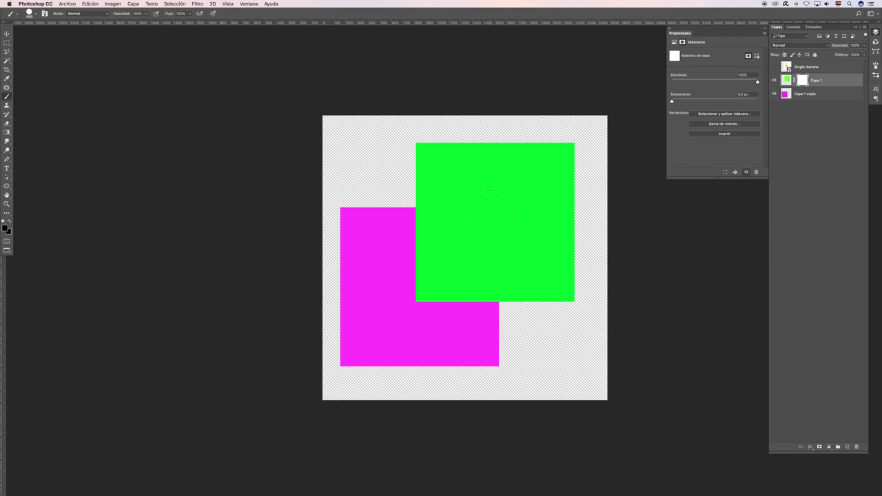
pyautogui.click(493, 217)
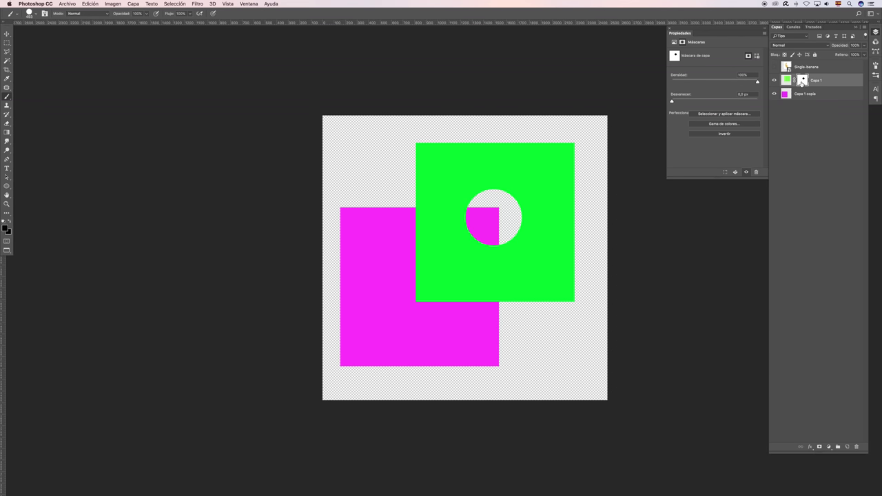
pyautogui.moveTo(802, 81); pyautogui.dragTo(803, 95)
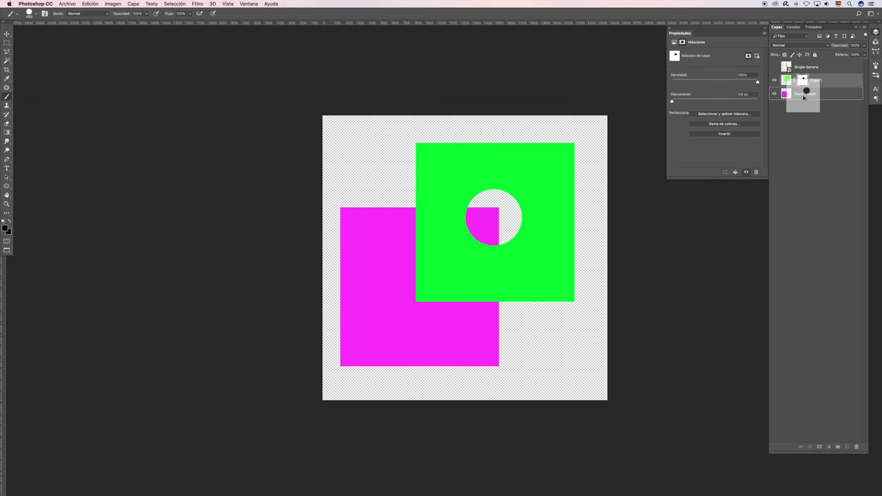
# - Copy the hole mask onto Capa 1 copia and reposition both squares
pyautogui.moveTo(803, 96); pyautogui.dragTo(803, 96)
pyautogui.press('v')
pyautogui.moveTo(535, 279)
pyautogui.mouseDown()
pyautogui.moveTo(511, 273)
pyautogui.moveTo(533, 292)
pyautogui.moveTo(455, 351)
pyautogui.moveTo(589, 251)
pyautogui.moveTo(539, 324)
pyautogui.moveTo(546, 265)
pyautogui.moveTo(556, 262)
pyautogui.moveTo(571, 303)
pyautogui.moveTo(560, 270)
pyautogui.moveTo(577, 271)
pyautogui.moveTo(542, 307)
pyautogui.moveTo(515, 304)
pyautogui.moveTo(485, 266)
pyautogui.moveTo(431, 350)
pyautogui.moveTo(476, 353)
pyautogui.moveTo(452, 361)
pyautogui.moveTo(463, 363)
pyautogui.mouseUp()
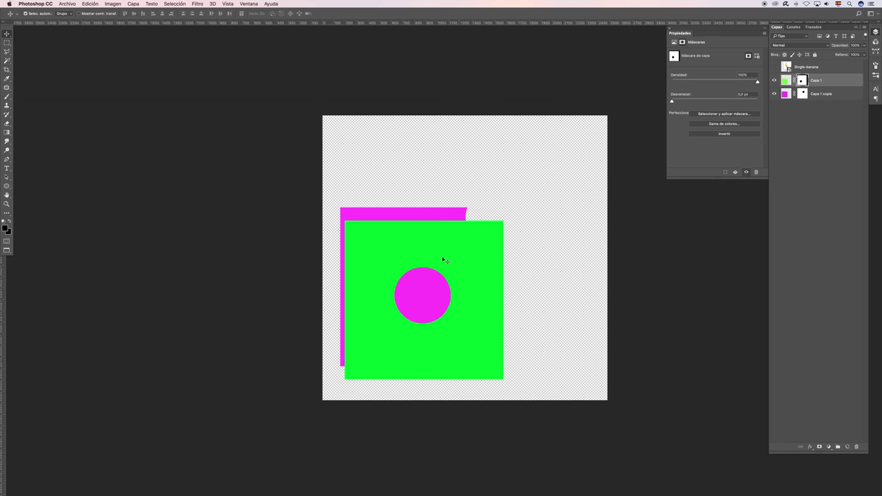
pyautogui.moveTo(443, 255); pyautogui.dragTo(490, 271)
pyautogui.moveTo(451, 226)
pyautogui.mouseDown()
pyautogui.moveTo(501, 160)
pyautogui.moveTo(430, 156)
pyautogui.moveTo(444, 147)
pyautogui.mouseUp()
pyautogui.moveTo(523, 295)
pyautogui.mouseDown()
pyautogui.moveTo(536, 280)
pyautogui.moveTo(554, 280)
pyautogui.mouseUp()
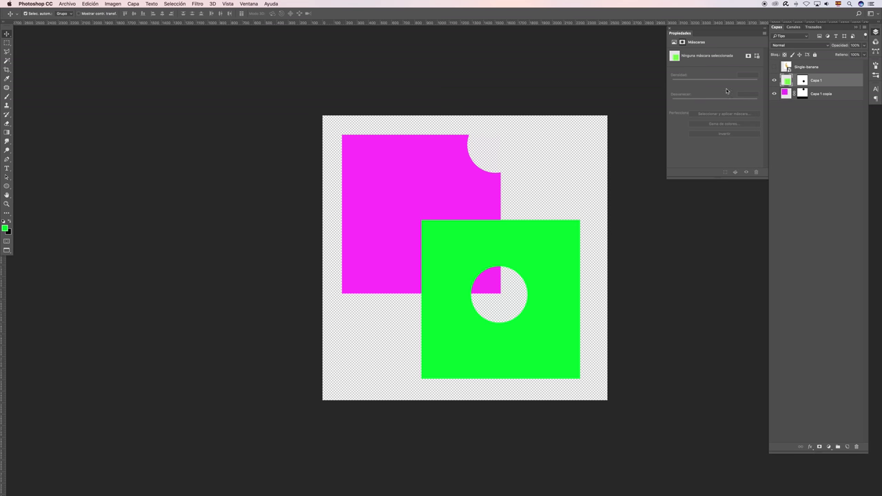
# - Move Capa 1's hole up within the green square, relink the mask, and shift the square left
pyautogui.moveTo(558, 302)
pyautogui.mouseDown()
pyautogui.moveTo(504, 258)
pyautogui.moveTo(513, 291)
pyautogui.moveTo(555, 292)
pyautogui.mouseUp()
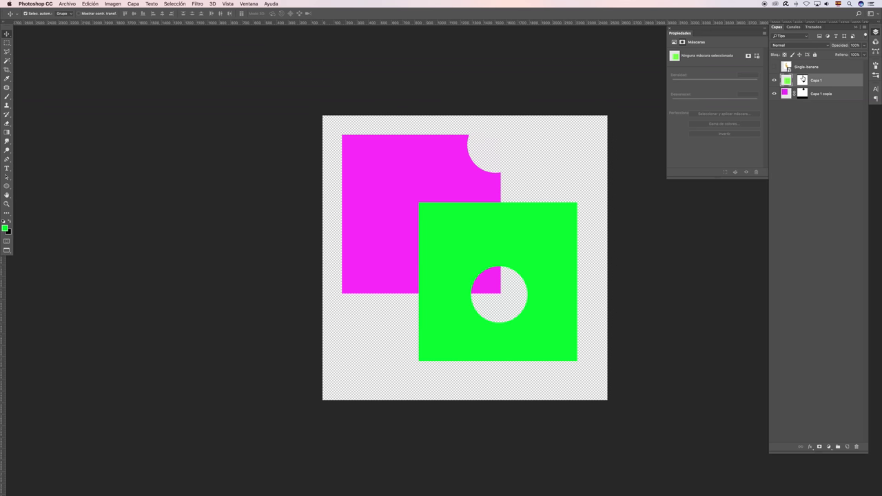
pyautogui.click(803, 81)
pyautogui.moveTo(485, 300)
pyautogui.mouseDown()
pyautogui.moveTo(481, 248)
pyautogui.moveTo(517, 321)
pyautogui.moveTo(484, 288)
pyautogui.moveTo(522, 310)
pyautogui.moveTo(544, 245)
pyautogui.mouseUp()
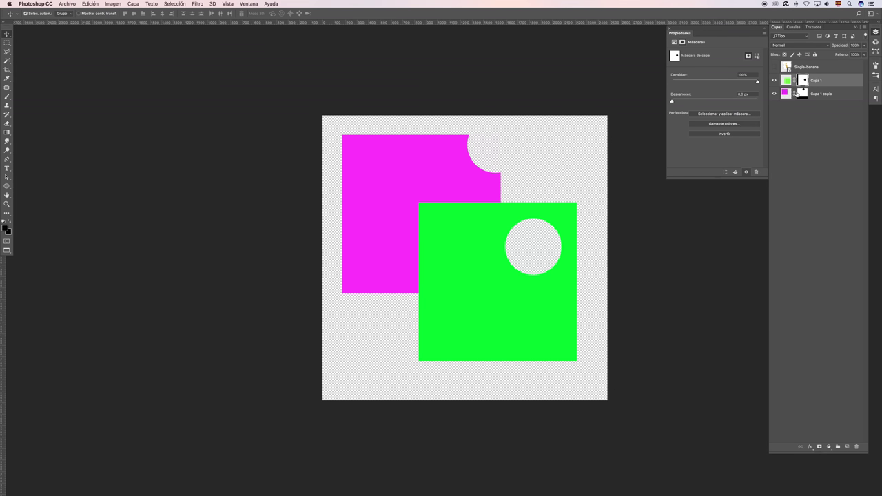
pyautogui.click(795, 80)
pyautogui.moveTo(516, 306); pyautogui.dragTo(461, 316)
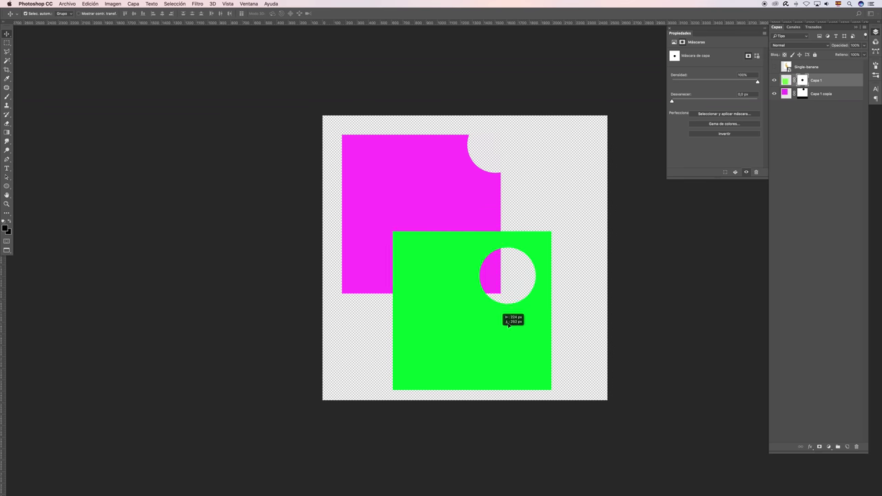
pyautogui.moveTo(461, 316); pyautogui.dragTo(497, 320)
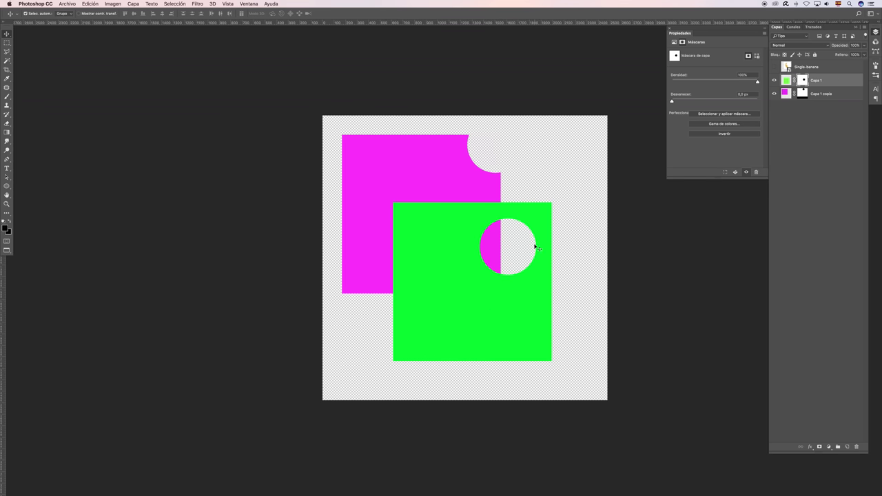